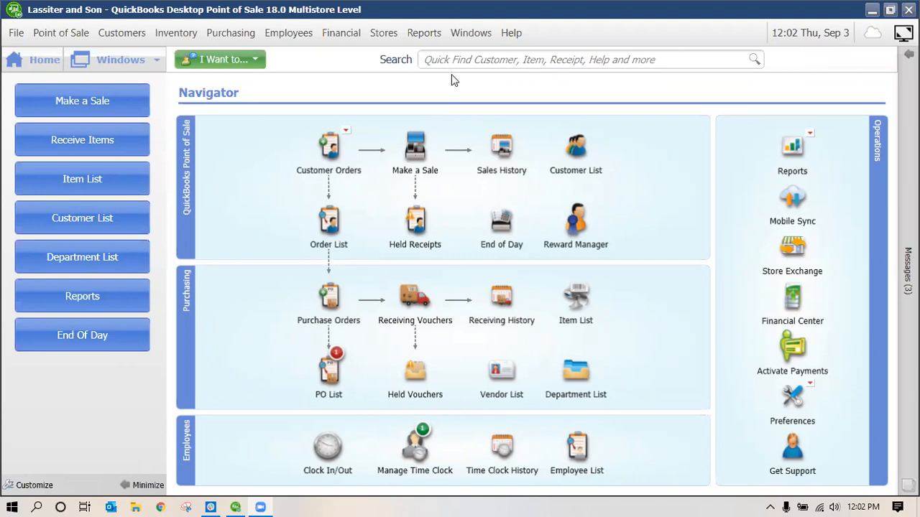
Examine the company data backup choices for default and alternate locations, then exit without backing up
click(18, 33)
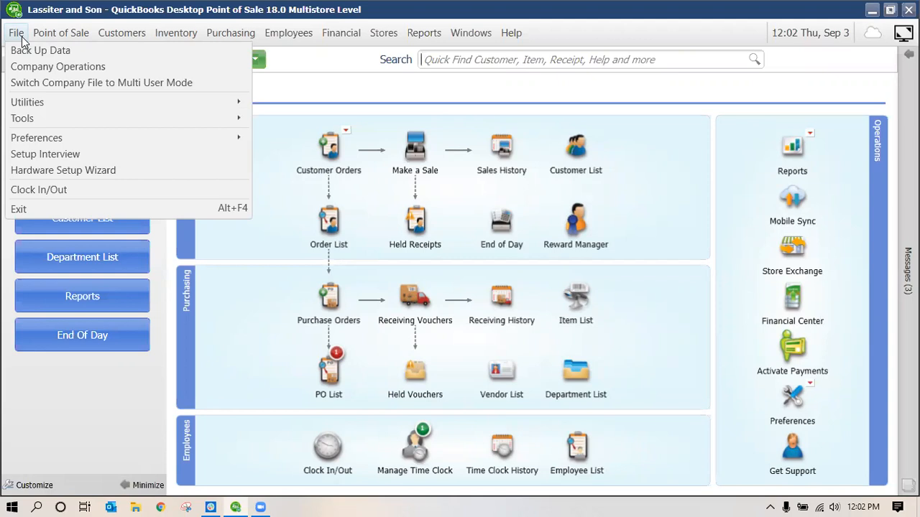
click(49, 33)
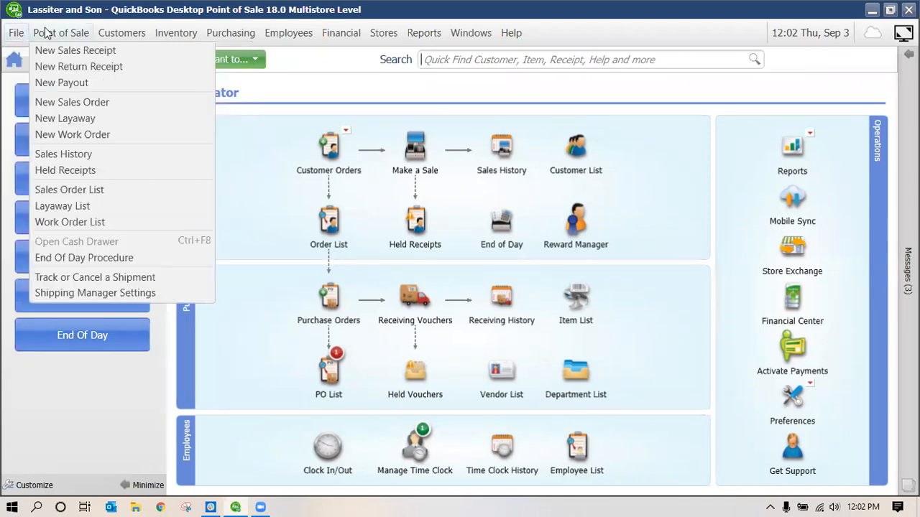
mouse_move(15, 32)
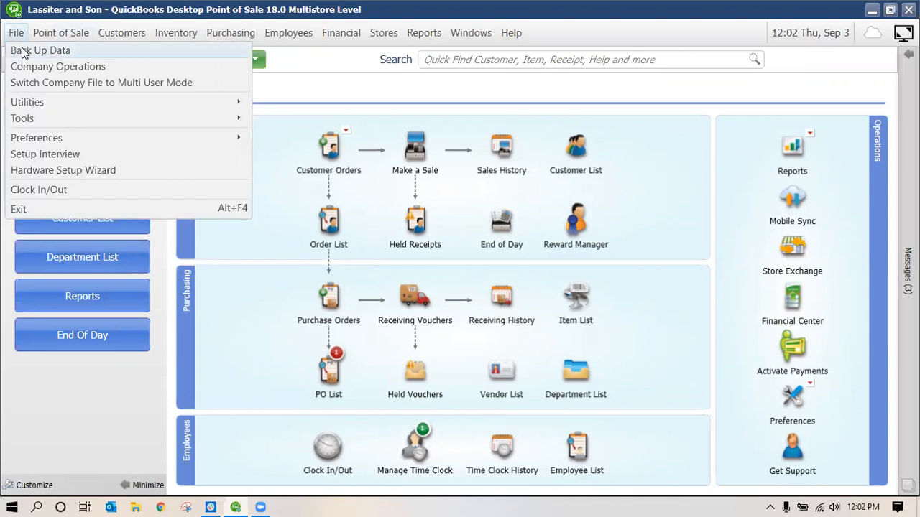
click(264, 85)
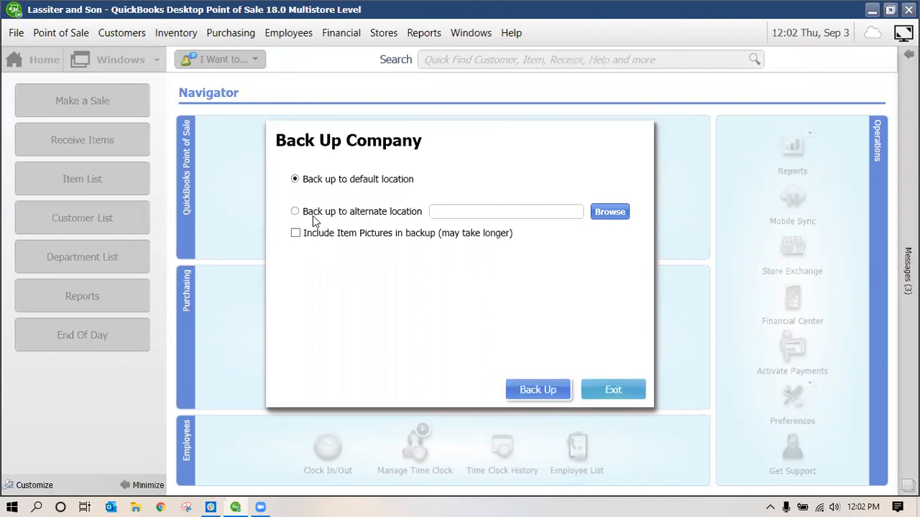
click(613, 390)
Examine the Company Operations choices, including the existing company list, creating a new company and restoring from backup
click(19, 34)
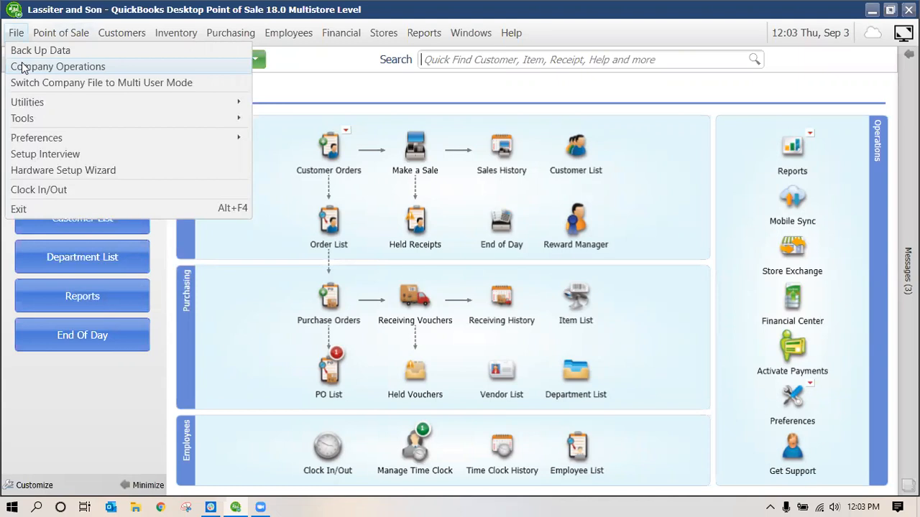
click(58, 70)
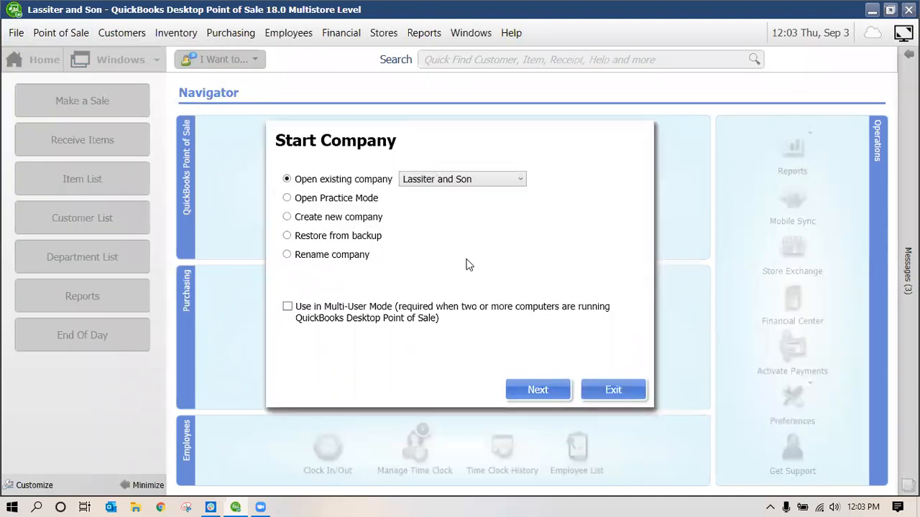
click(522, 181)
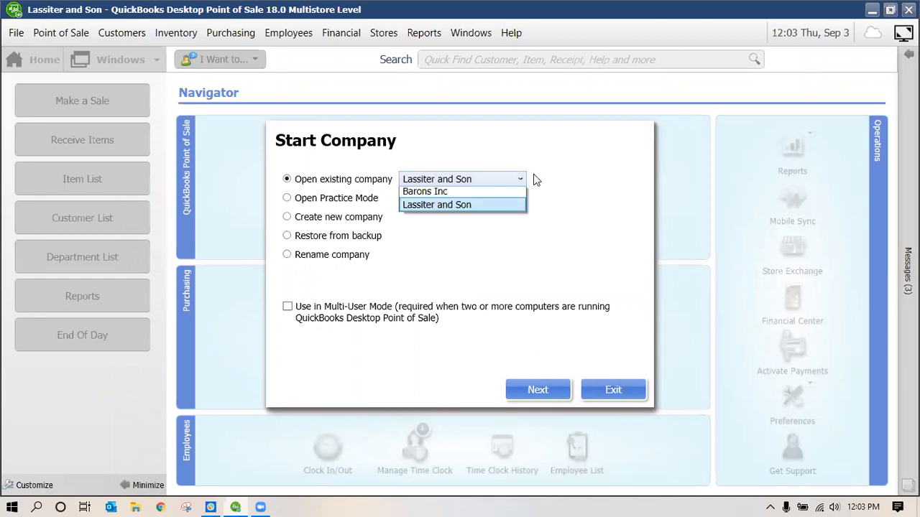
click(492, 208)
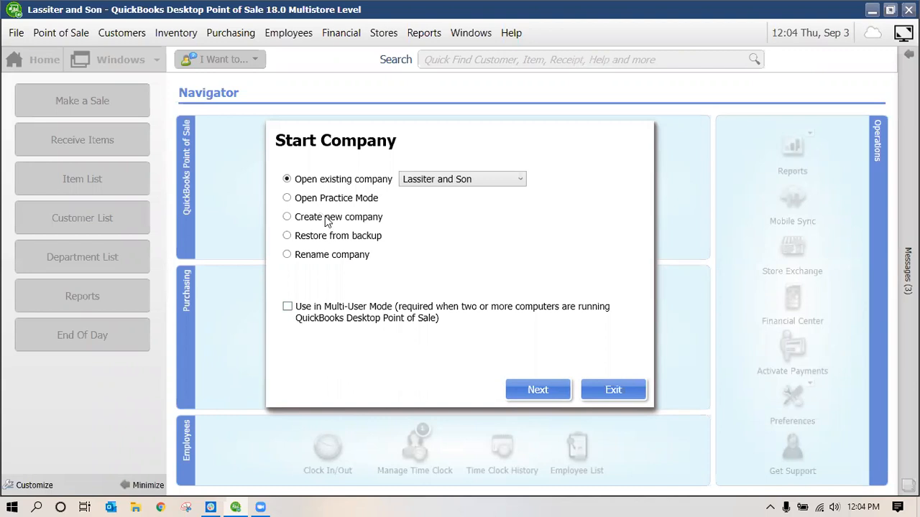
click(288, 217)
click(288, 238)
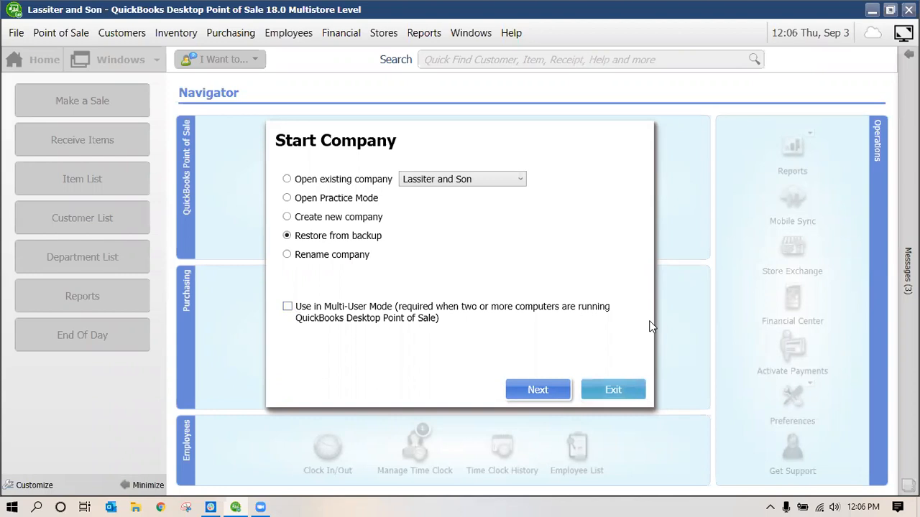
Walk through the Data Import Wizard for Inventory Items with a Custom file up to the file selection, then cancel
click(23, 35)
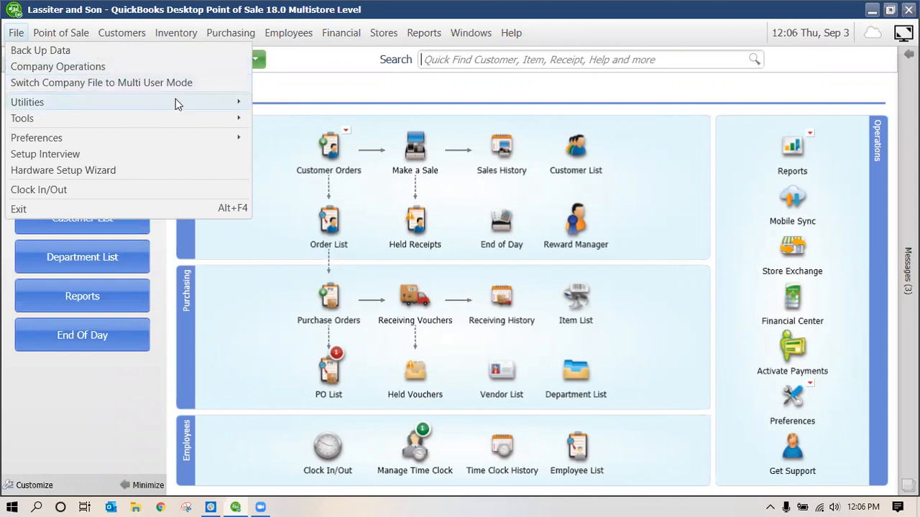
mouse_move(174, 99)
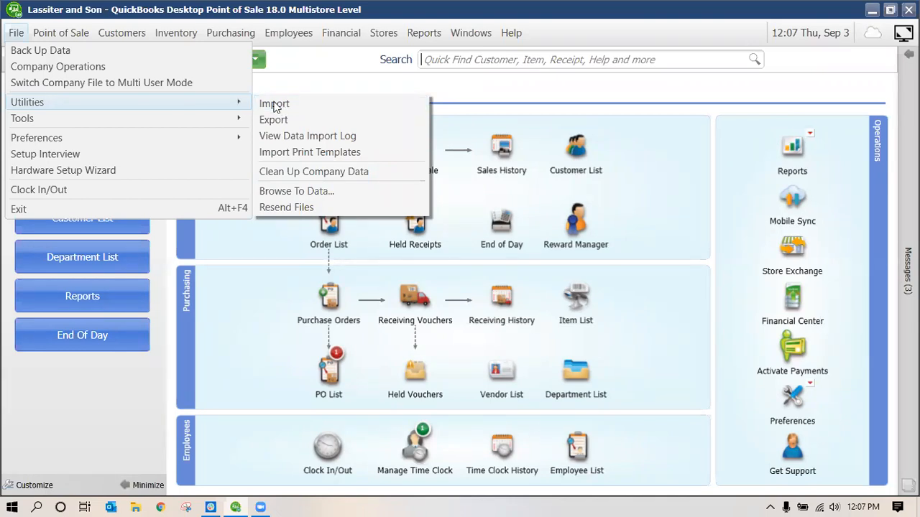
click(291, 135)
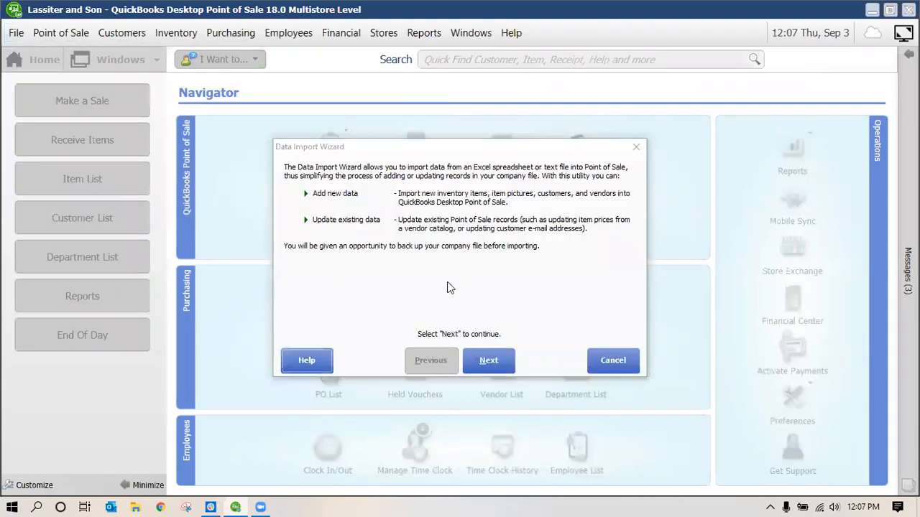
click(490, 360)
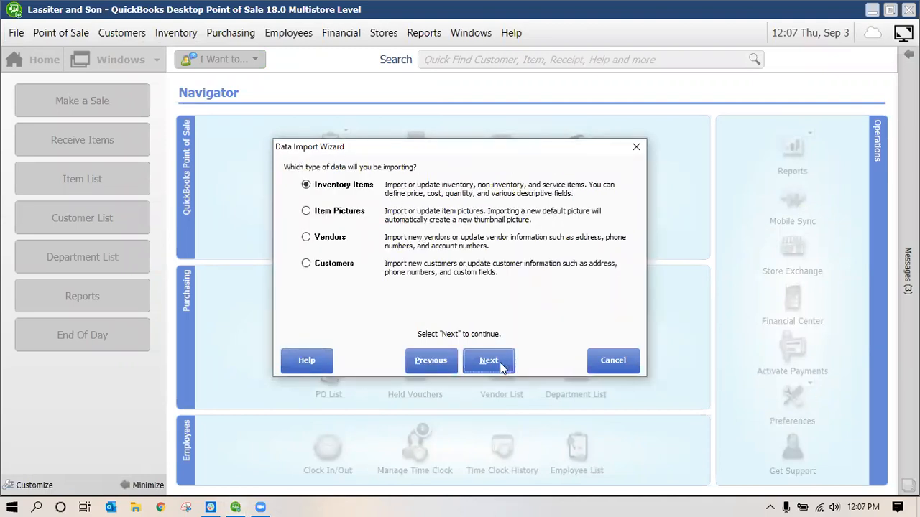
click(504, 362)
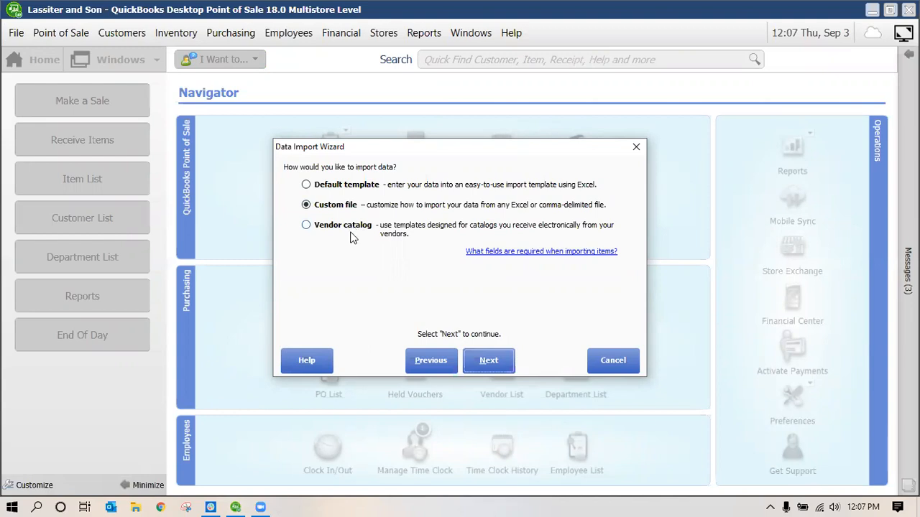
click(488, 361)
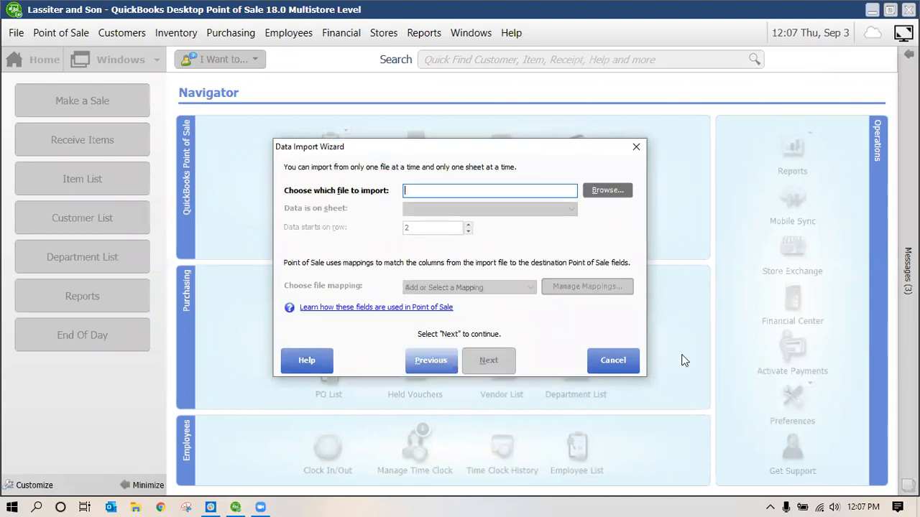
click(632, 365)
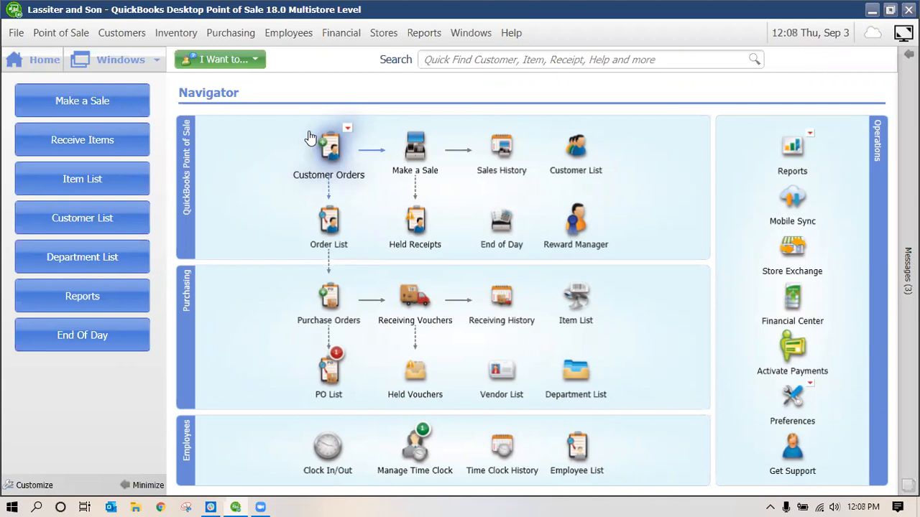
Examine the data types offered in the Data Export Wizard, then cancel the export
click(17, 34)
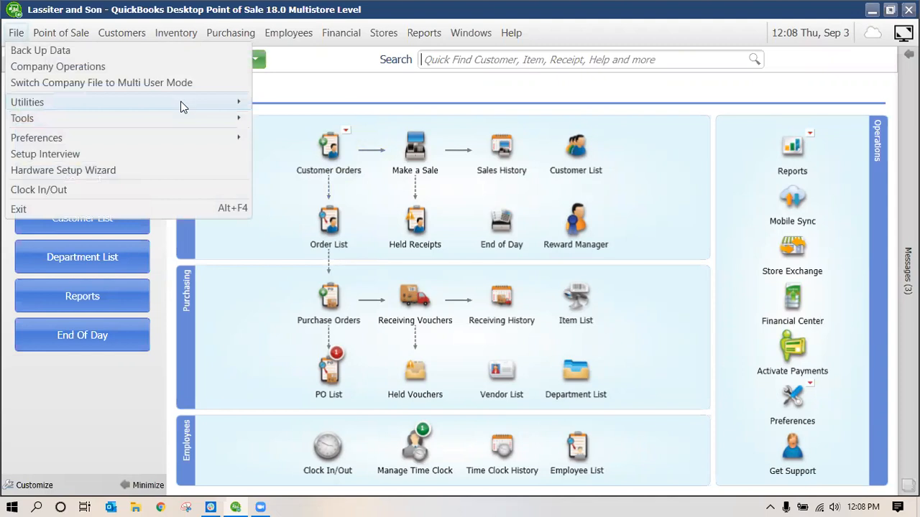
mouse_move(245, 104)
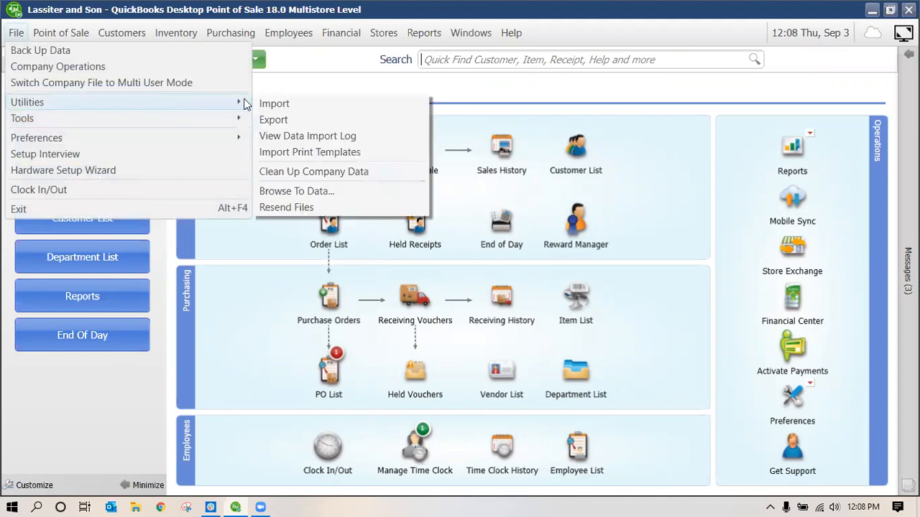
click(275, 123)
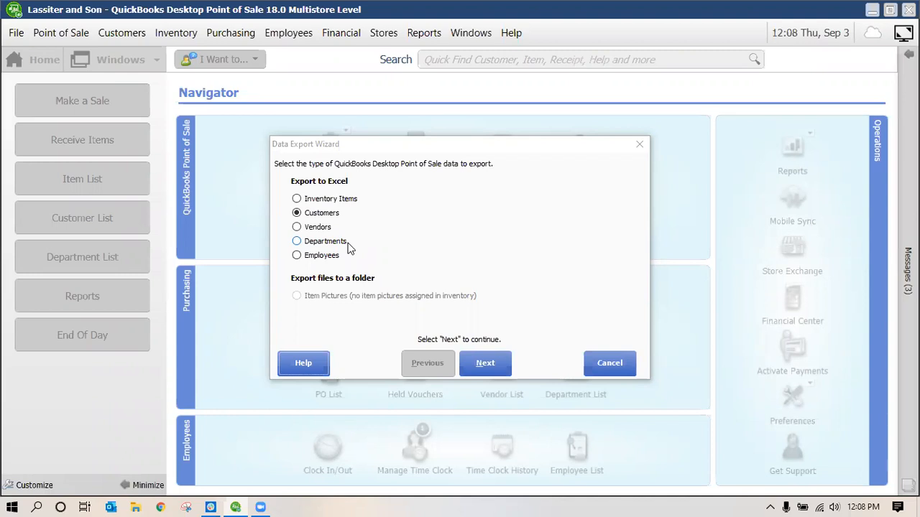
click(625, 365)
Mark Closed Purchase Orders, Closed Layaways and Held Transfer Slips for removal in Clean Up Company Data
click(16, 33)
mouse_move(227, 109)
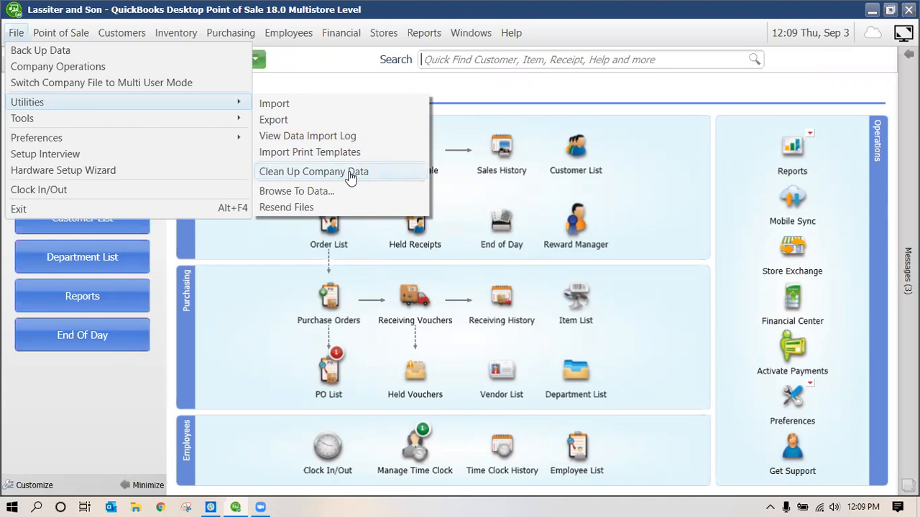
click(361, 177)
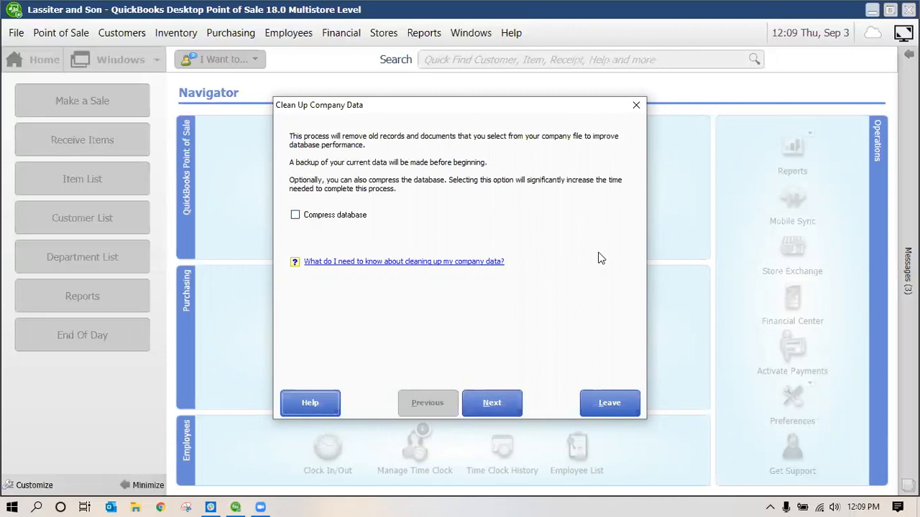
key(Return)
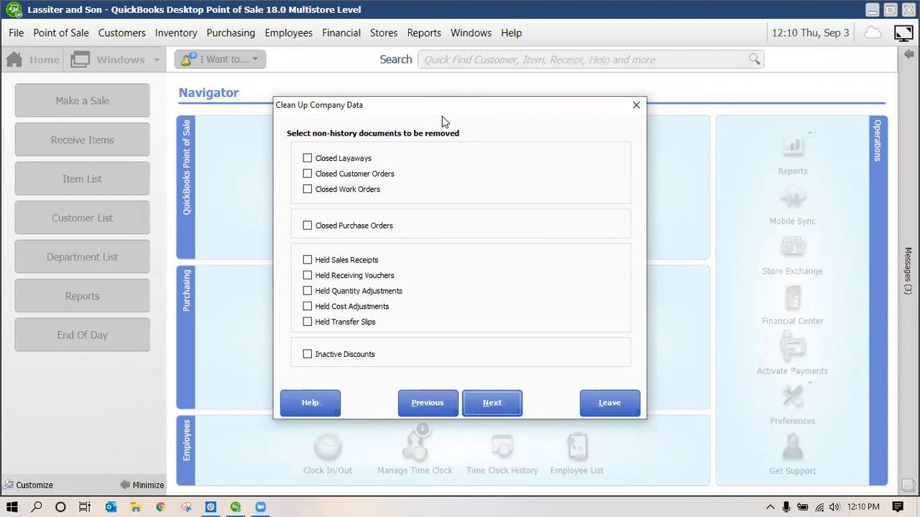
click(308, 226)
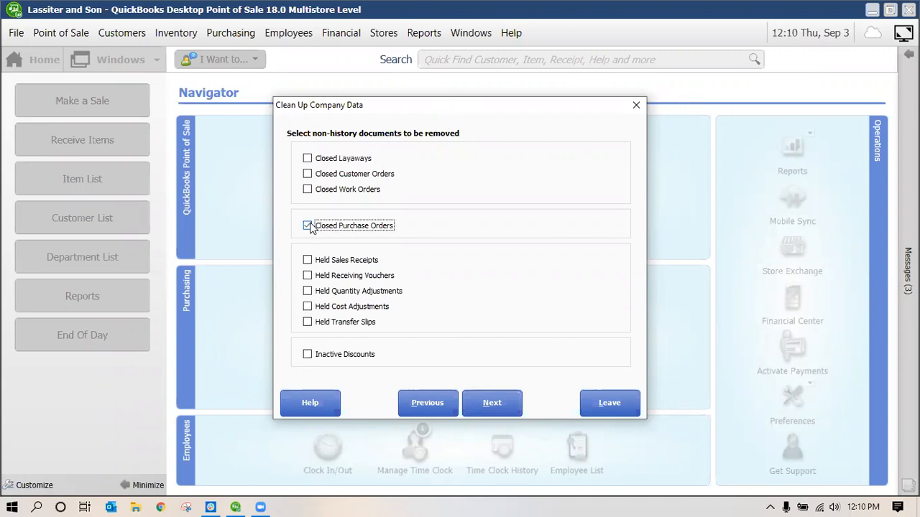
click(308, 158)
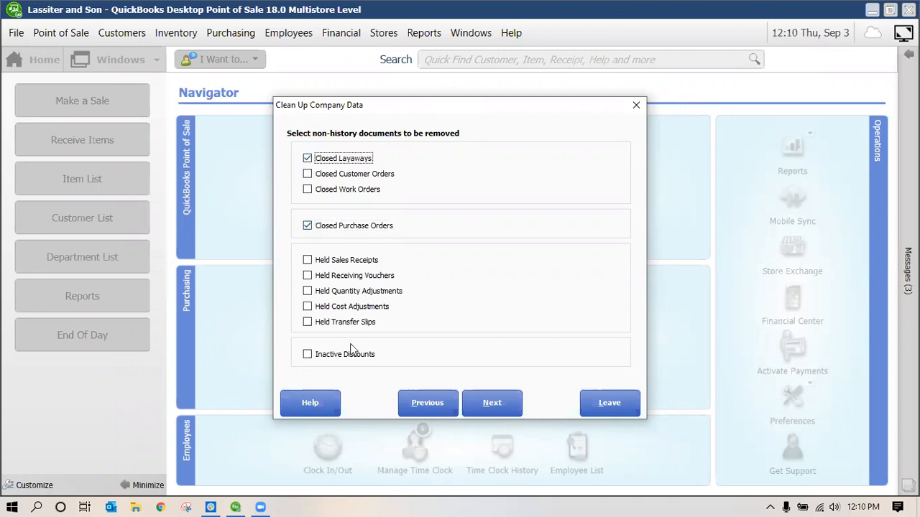
click(308, 322)
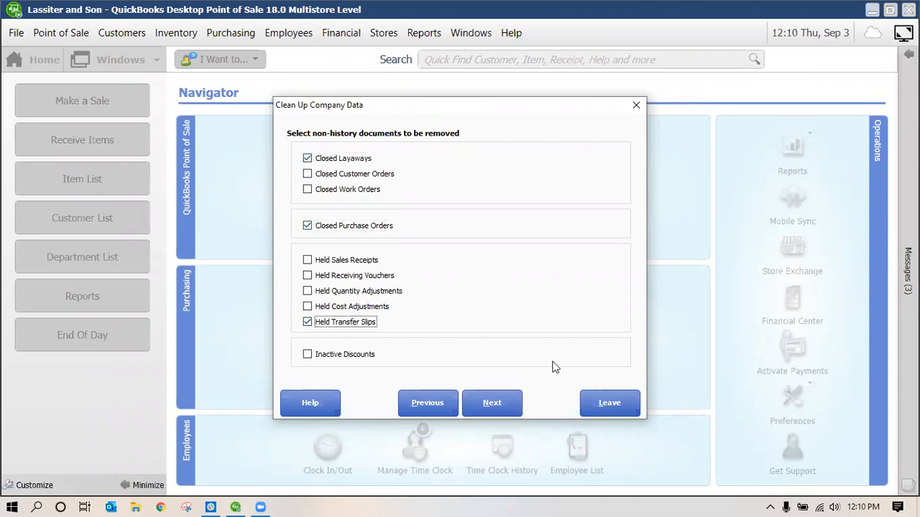
key(Return)
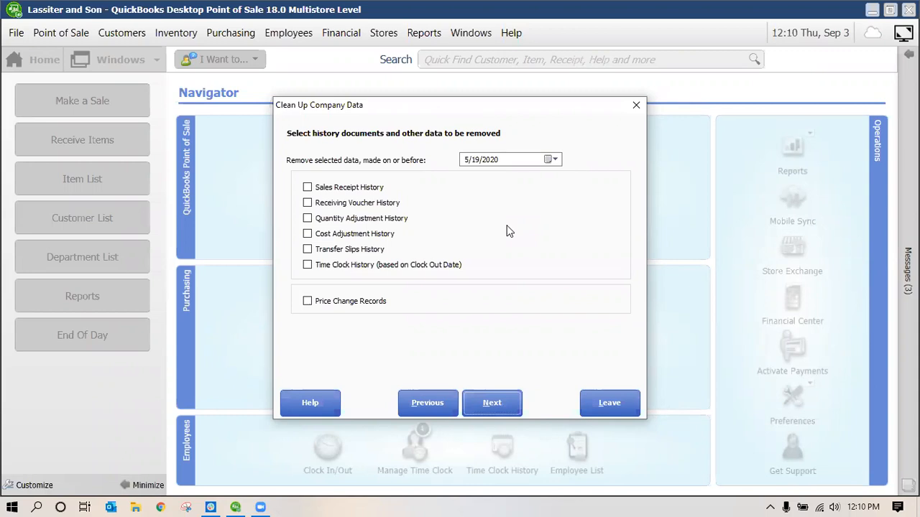
Check the cutoff date choice for history removal, proceed to the cleanup confirmation and leave without running the cleanup
click(556, 160)
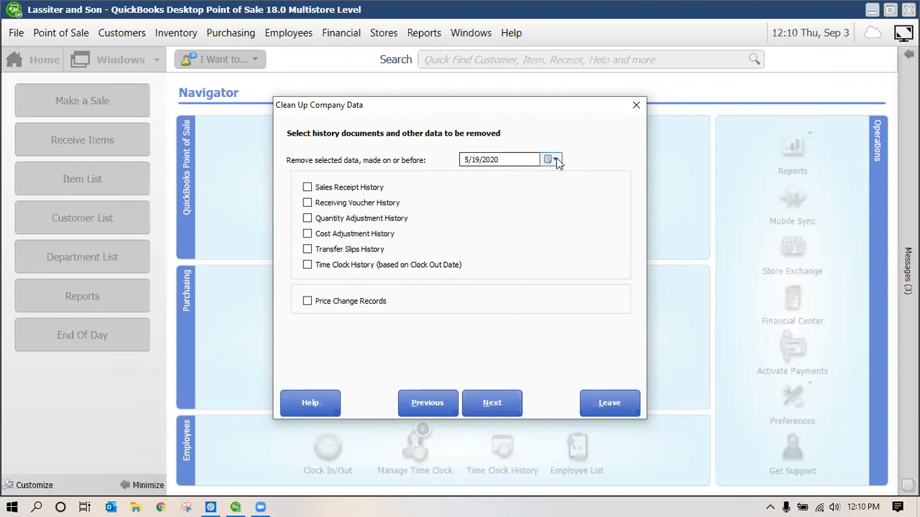
click(557, 159)
click(583, 149)
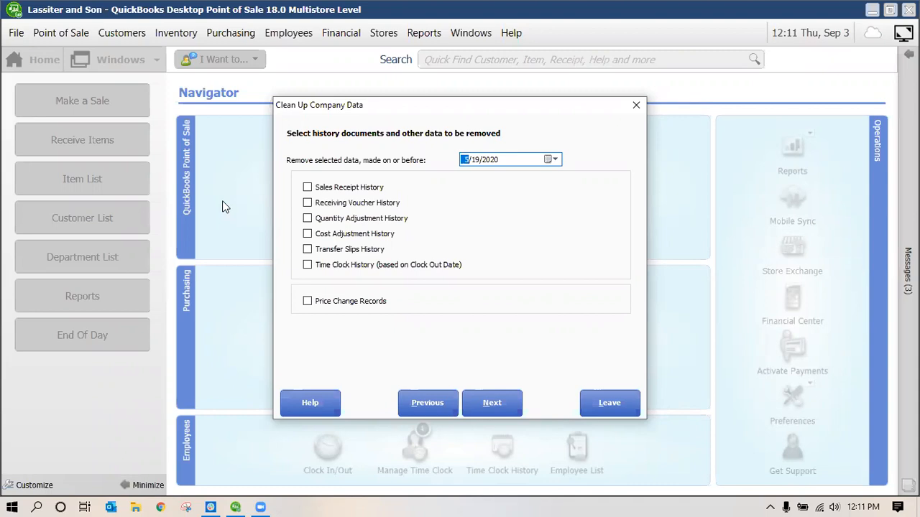
click(492, 403)
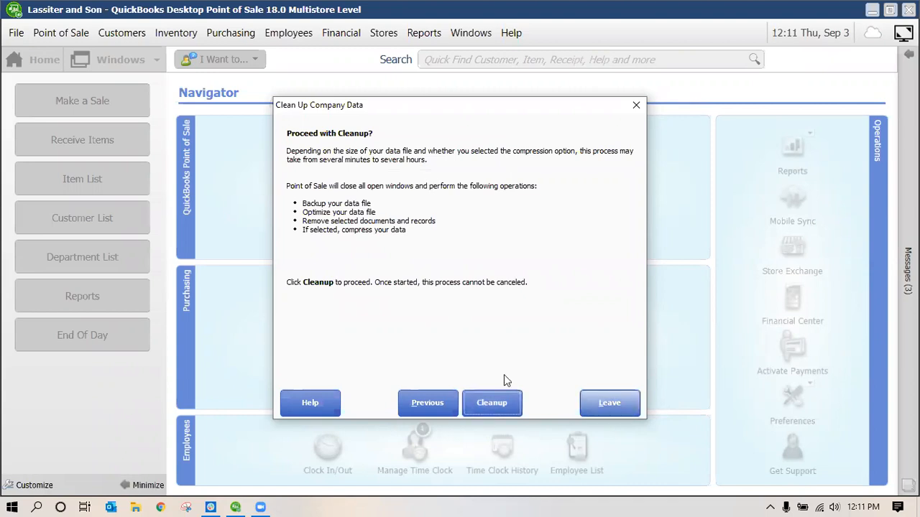
click(609, 403)
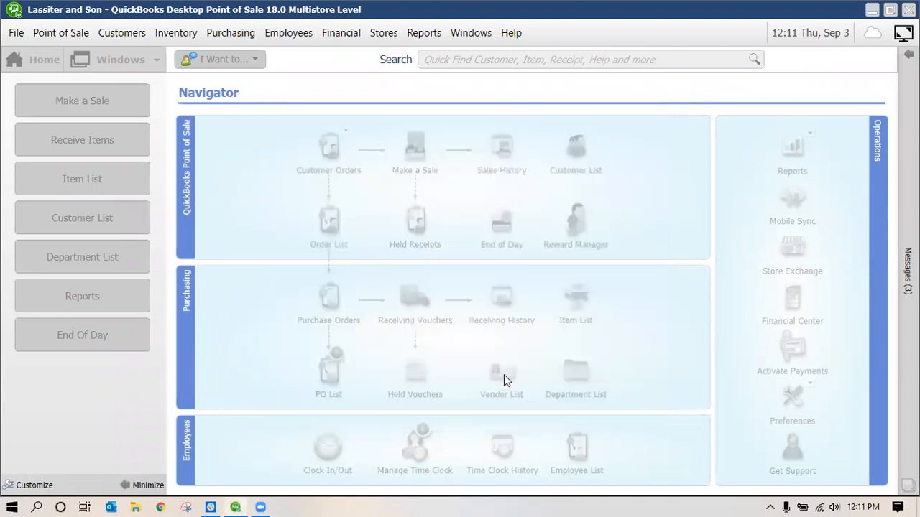
Look over the Utilities and Tools entries, open Print Designer and copy the 40 column Sales Receipt template
click(17, 35)
click(15, 34)
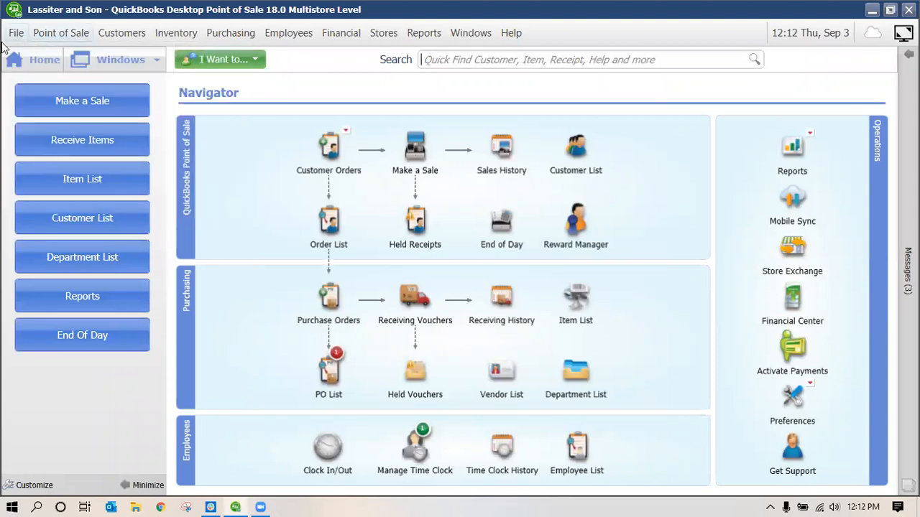
click(16, 33)
mouse_move(91, 110)
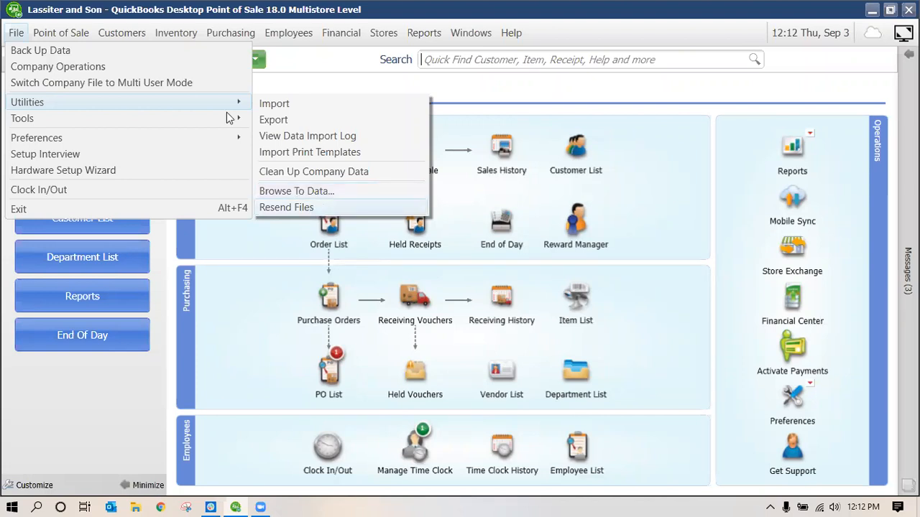
mouse_move(156, 119)
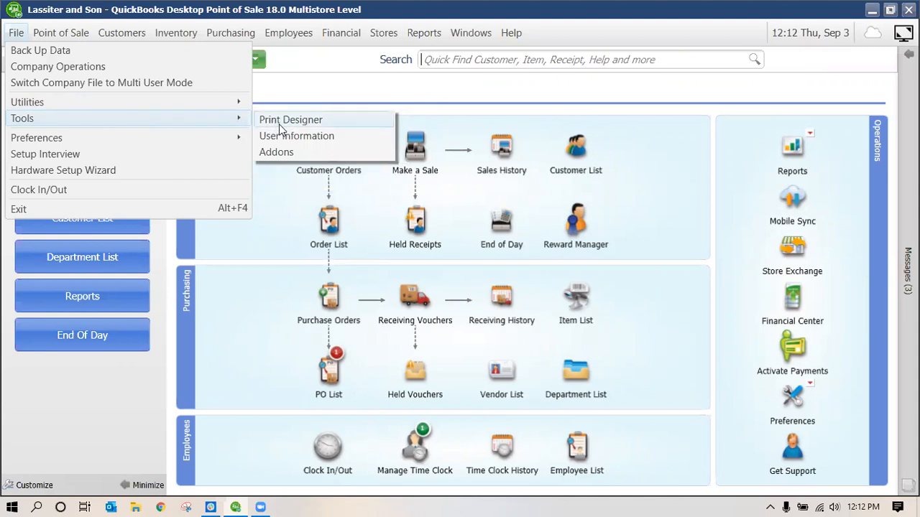
click(318, 134)
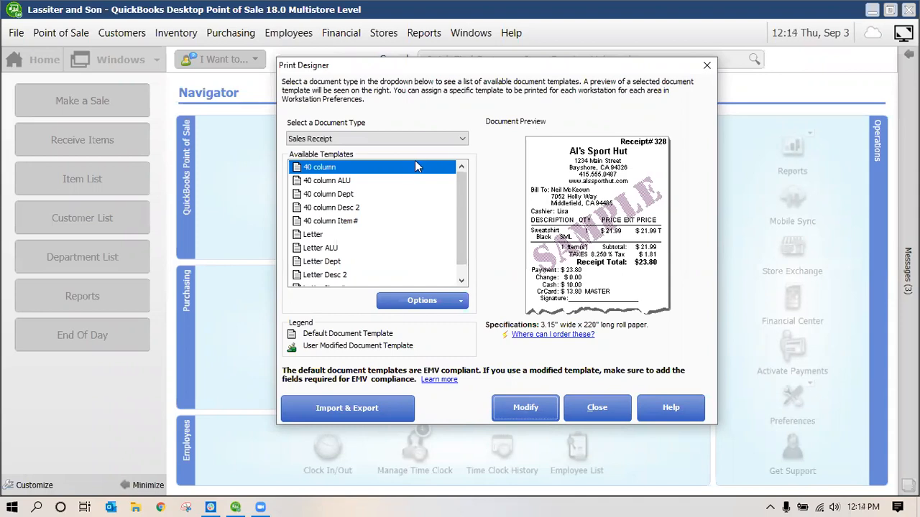
click(463, 301)
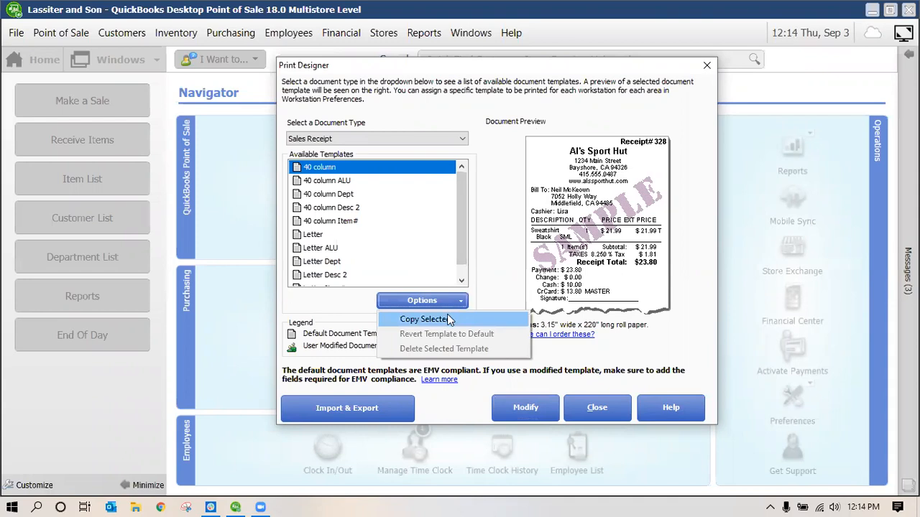
click(447, 318)
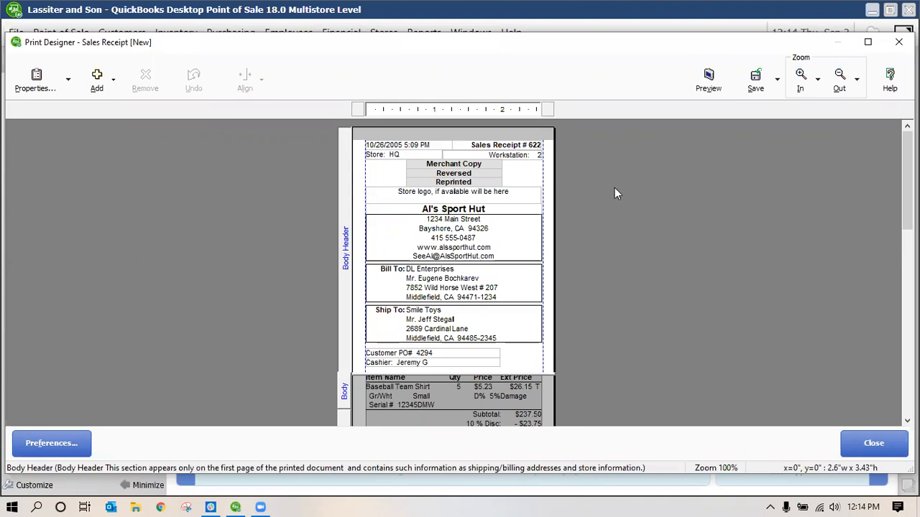
Review the copied receipt layout and examine the Fields, Group Label and Border properties of the Store Heading group
scroll(614, 187, down, 3)
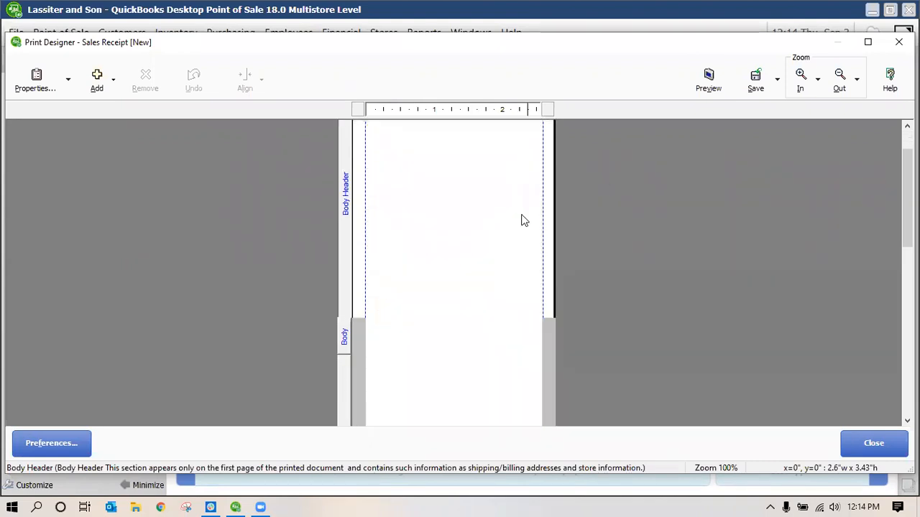
scroll(523, 220, down, 4)
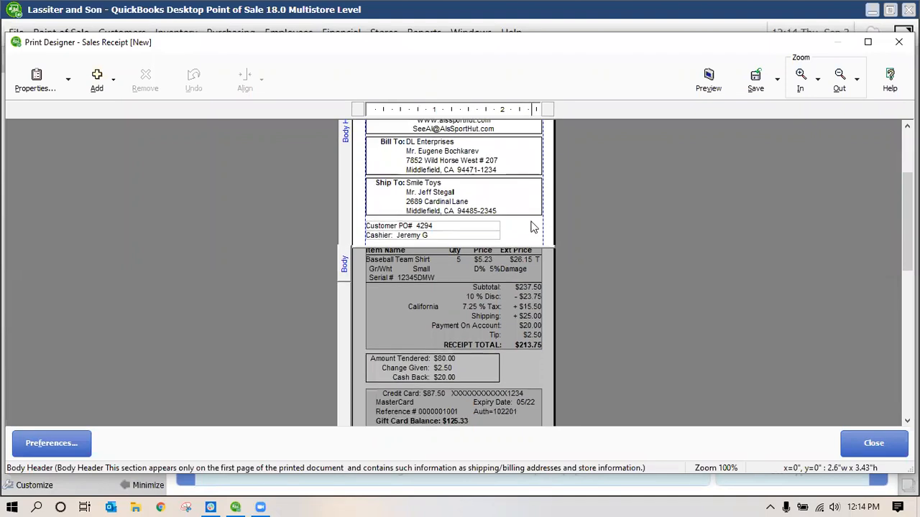
scroll(472, 244, up, 5)
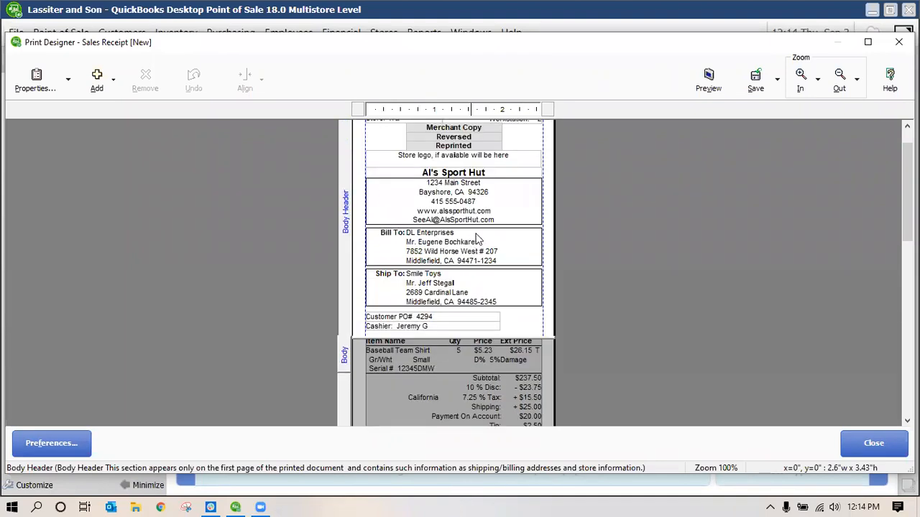
scroll(477, 239, up, 2)
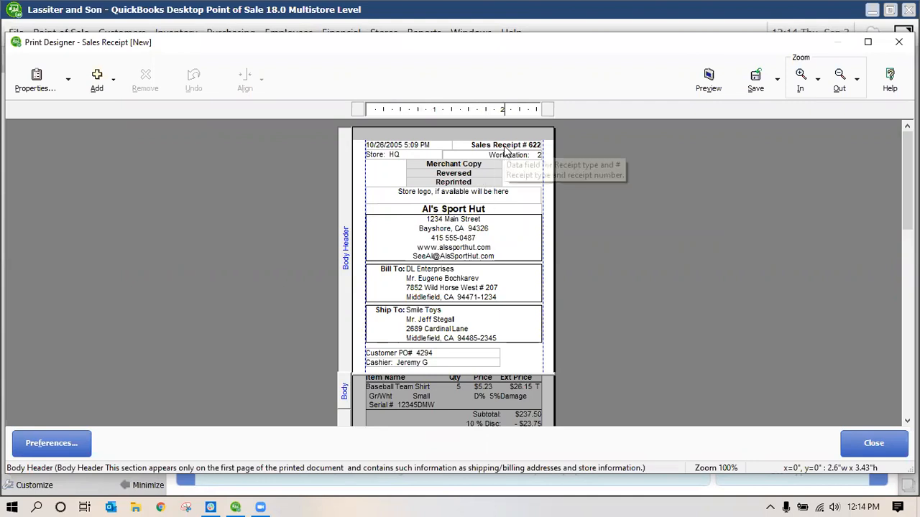
scroll(455, 204, down, 1)
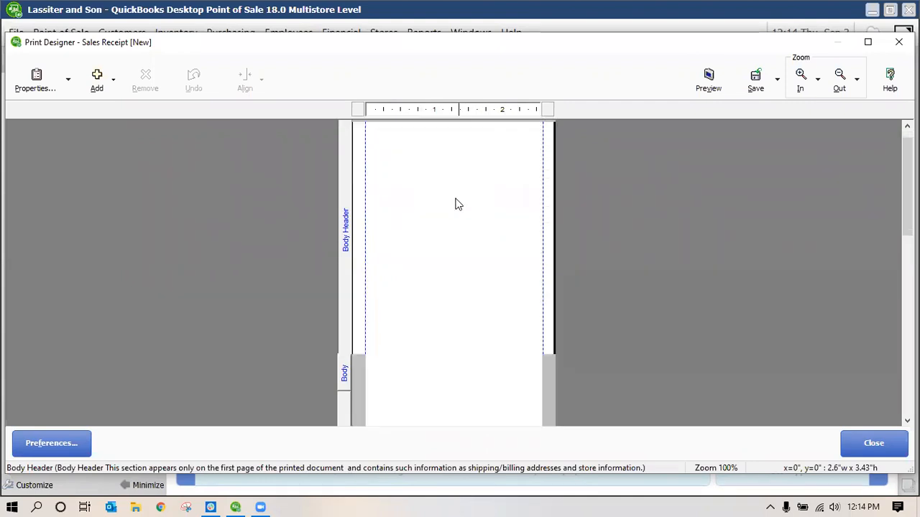
click(450, 212)
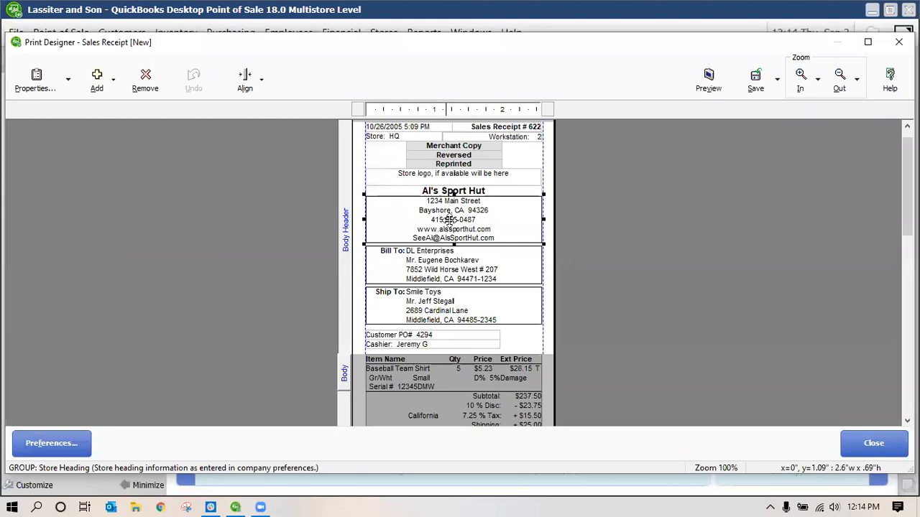
click(69, 82)
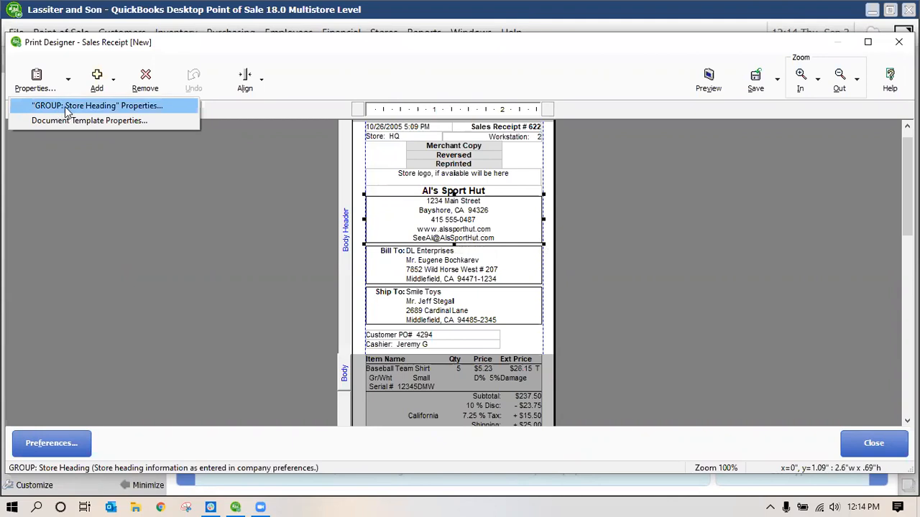
click(68, 109)
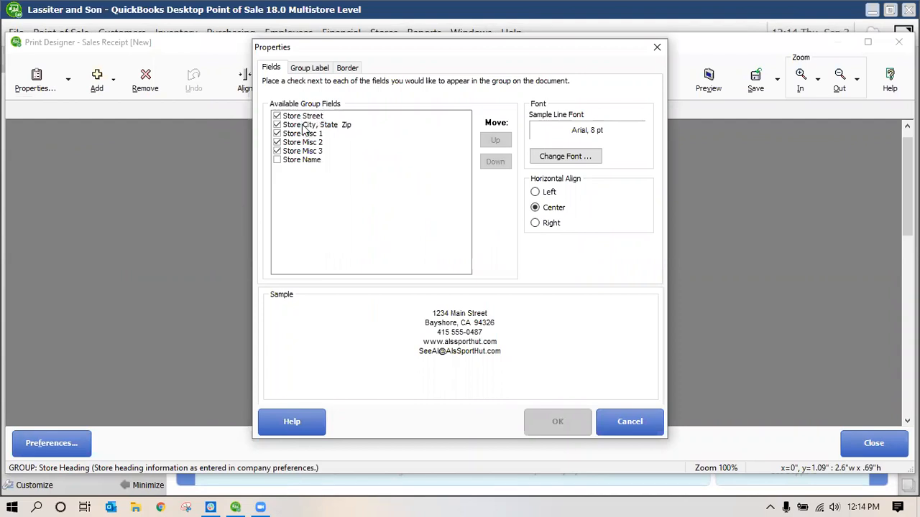
click(309, 69)
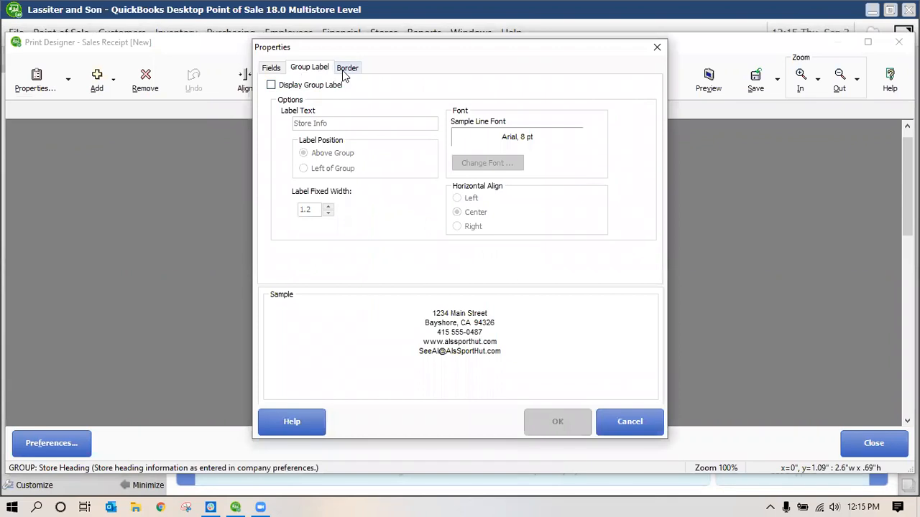
click(344, 71)
click(279, 69)
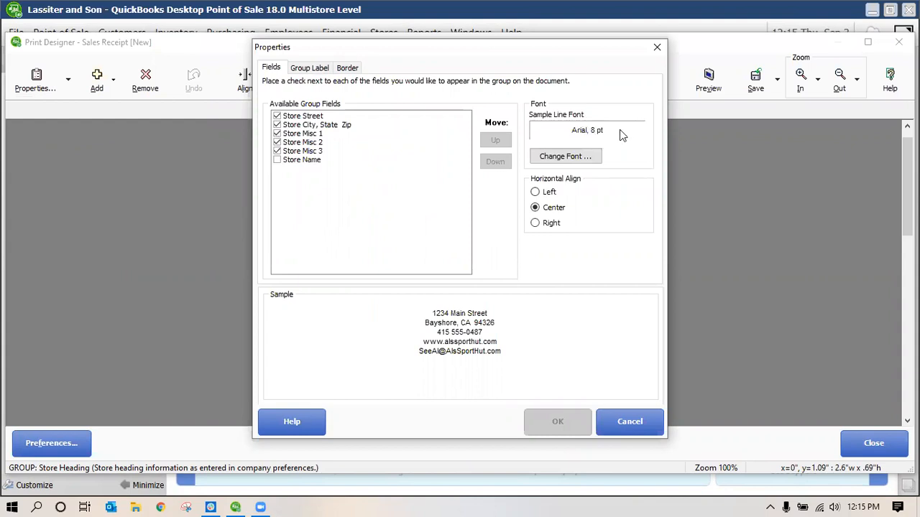
Set the Store Heading group's font to Arial Rounded MT Bold, size 10, and apply the properties
click(575, 156)
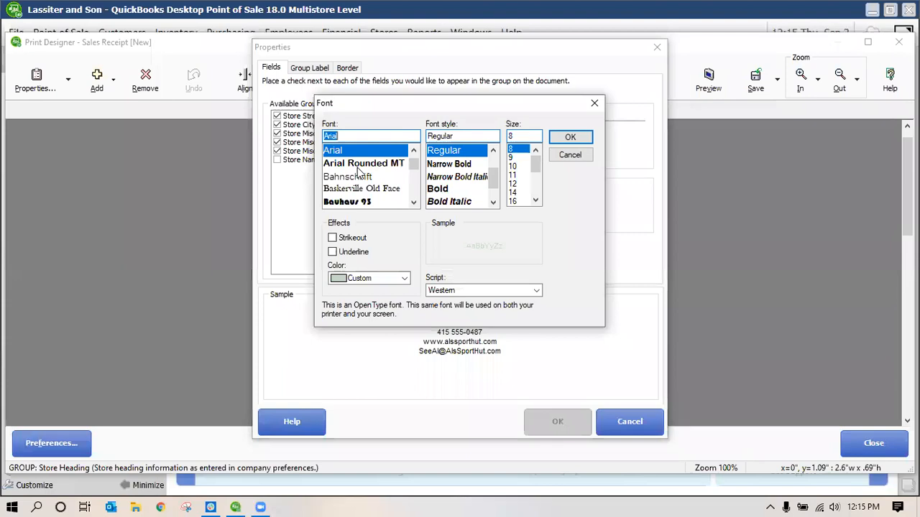
click(361, 164)
click(512, 166)
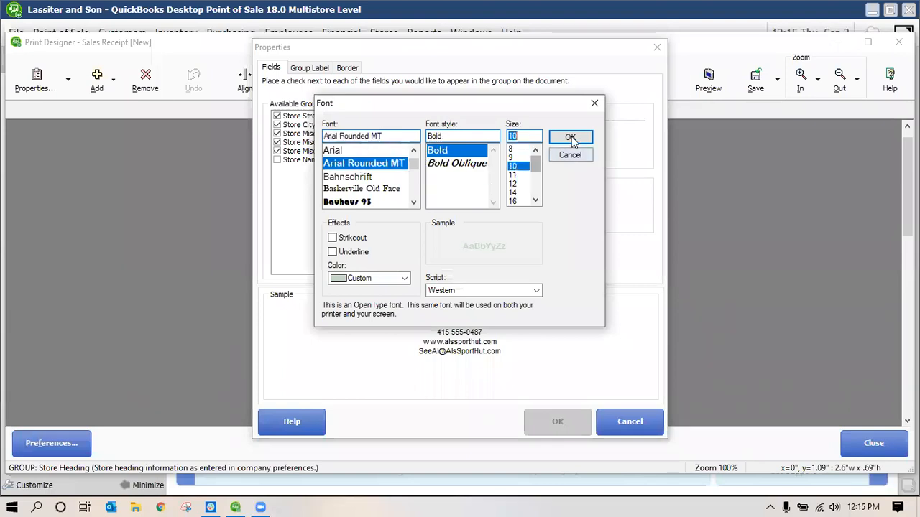
click(570, 138)
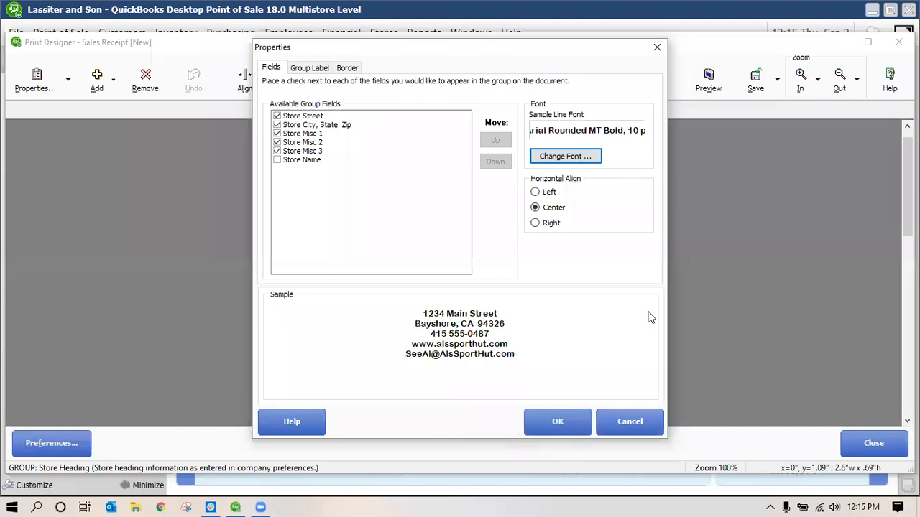
click(557, 421)
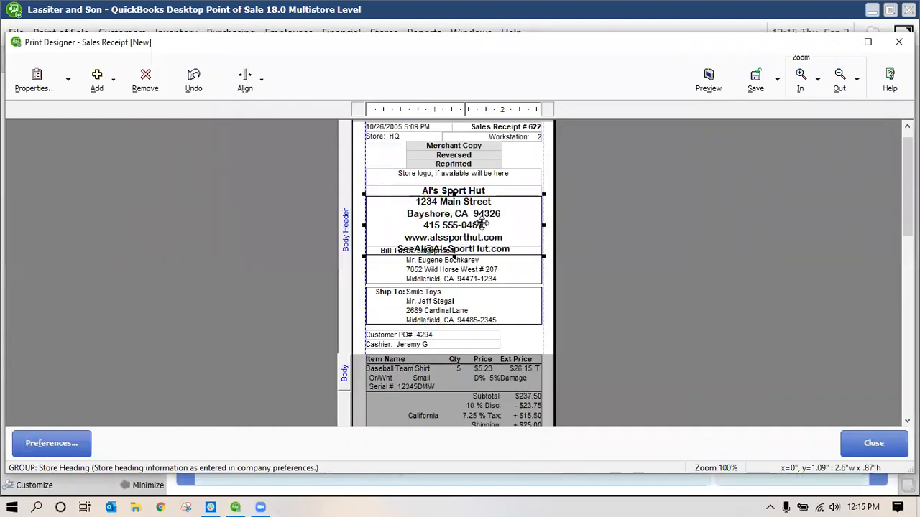
Add the Item # and Item Description fields to Line 1 of the Item Detail group and try to make the group taller
scroll(474, 290, down, 1)
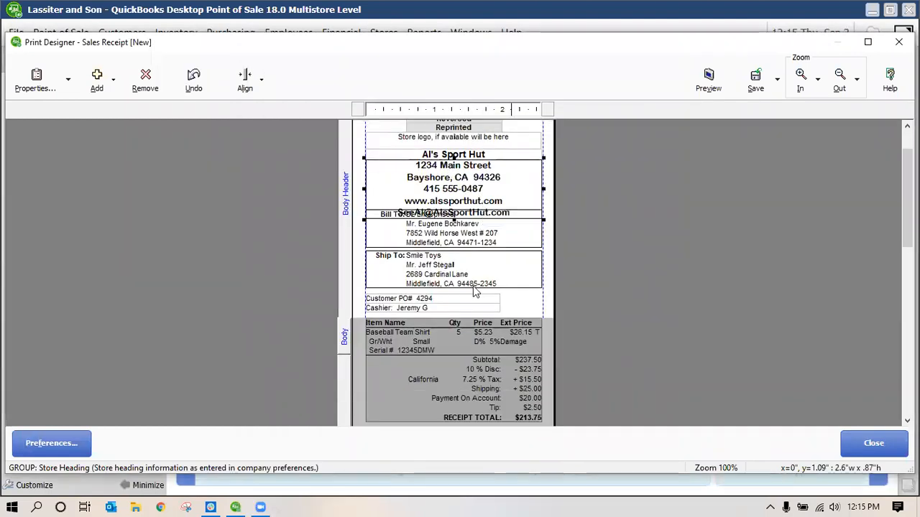
scroll(443, 302, down, 1)
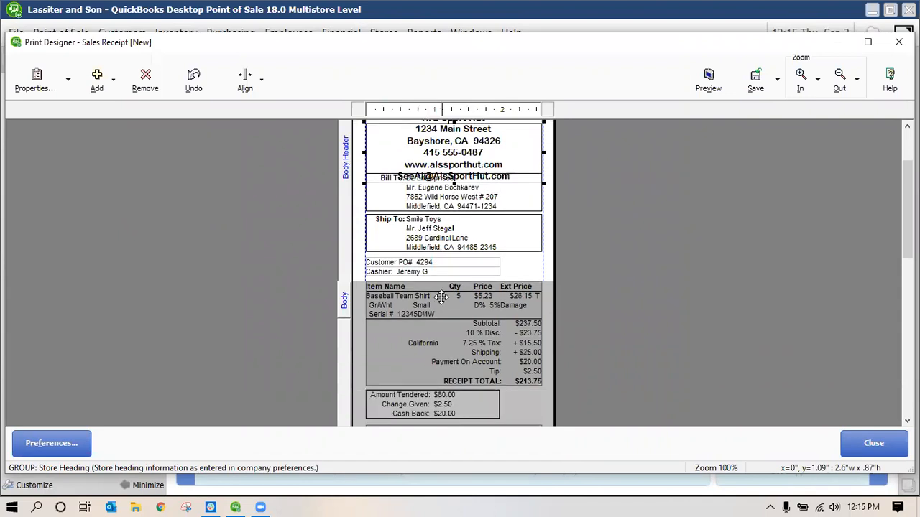
click(442, 297)
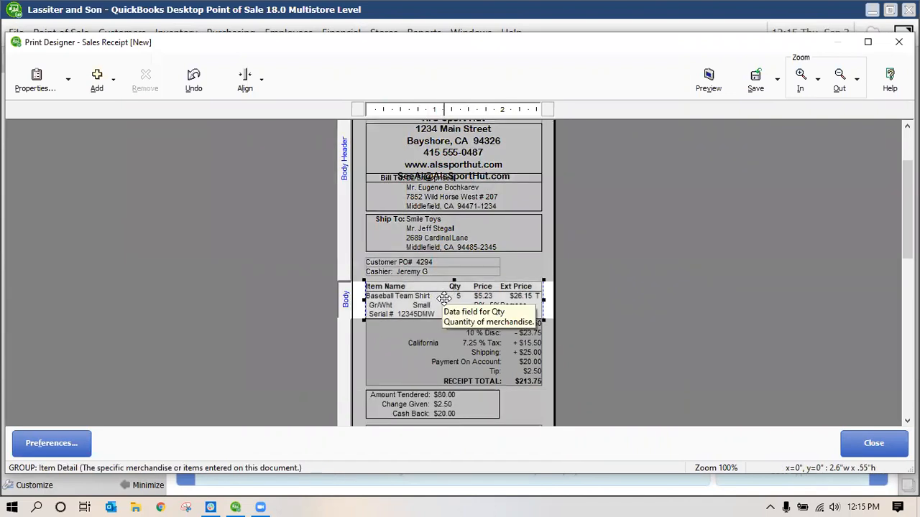
click(68, 81)
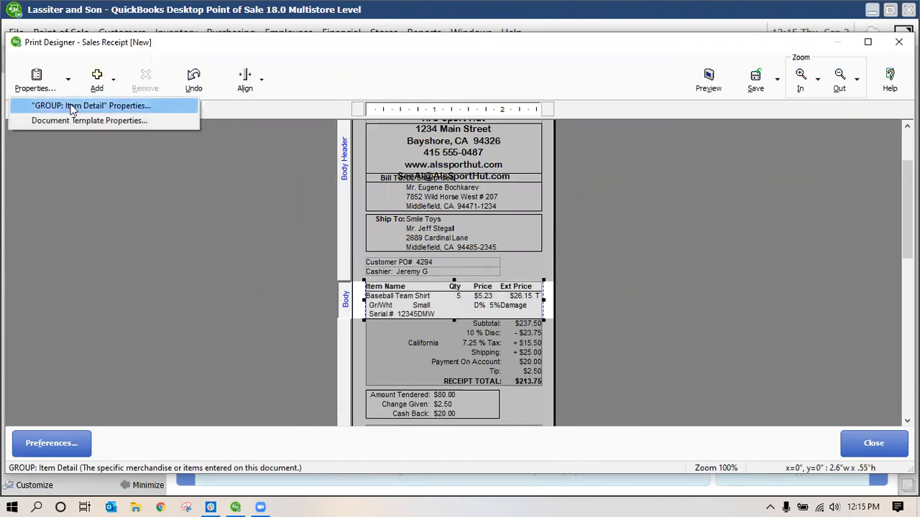
click(72, 108)
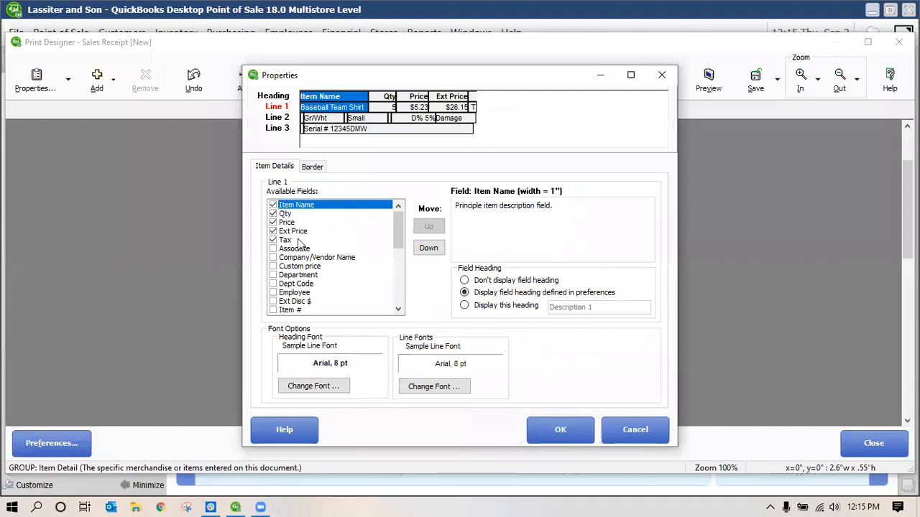
click(273, 276)
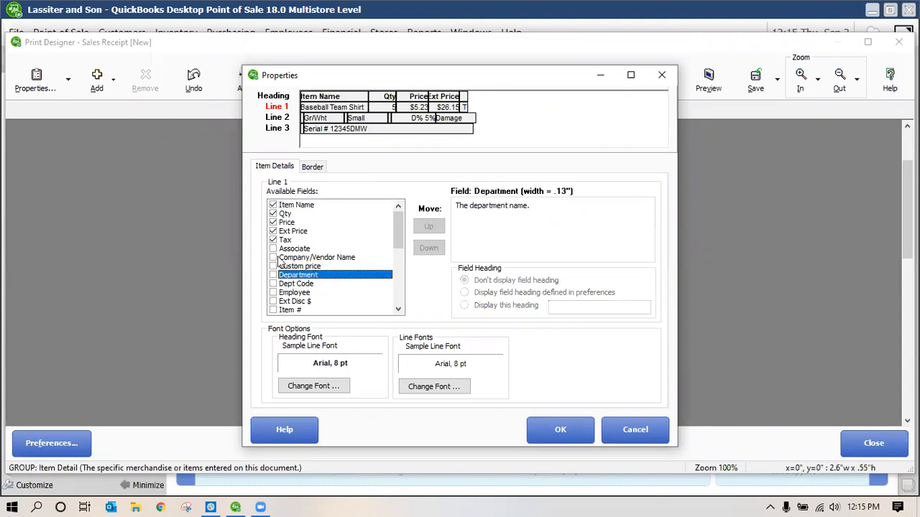
scroll(280, 260, down, 2)
click(274, 257)
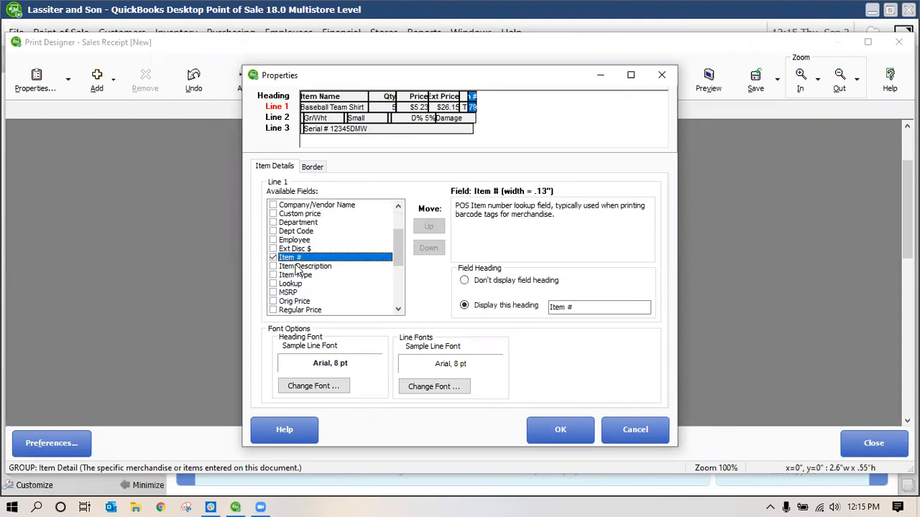
click(274, 268)
click(273, 268)
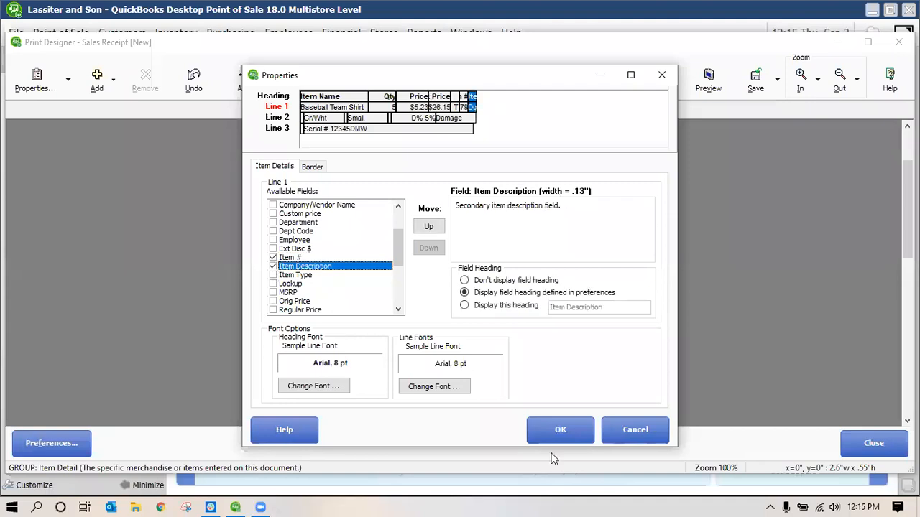
click(557, 431)
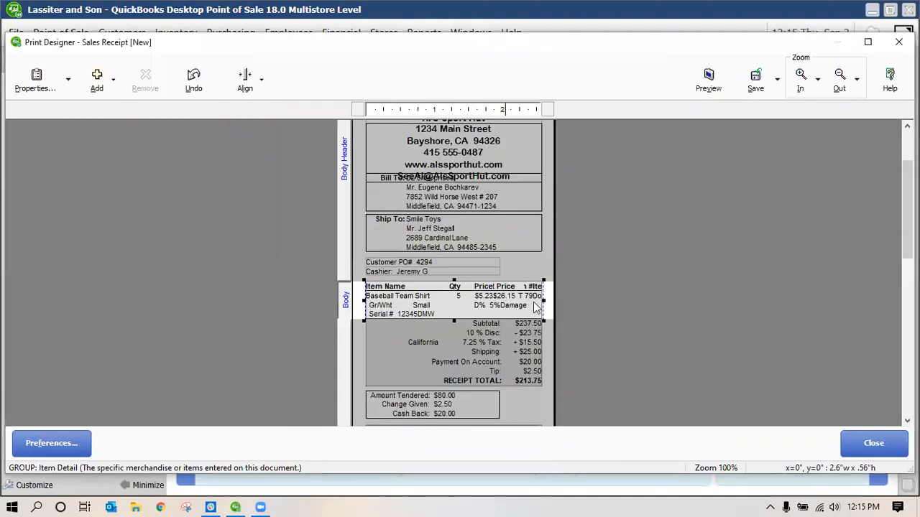
drag(454, 321, 451, 361)
Save the template as New Receipt, close the designer and make it the default print template for Sales Receipt
click(777, 79)
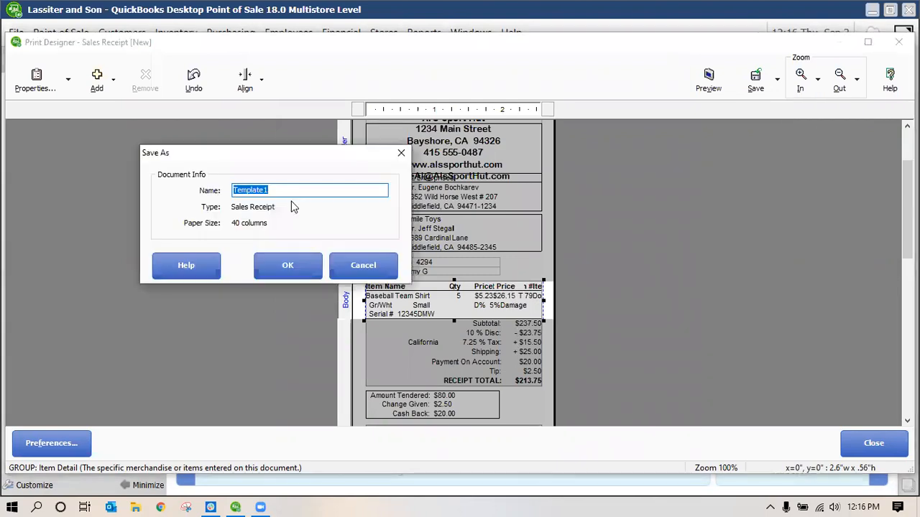
text(New Receipt)
click(280, 263)
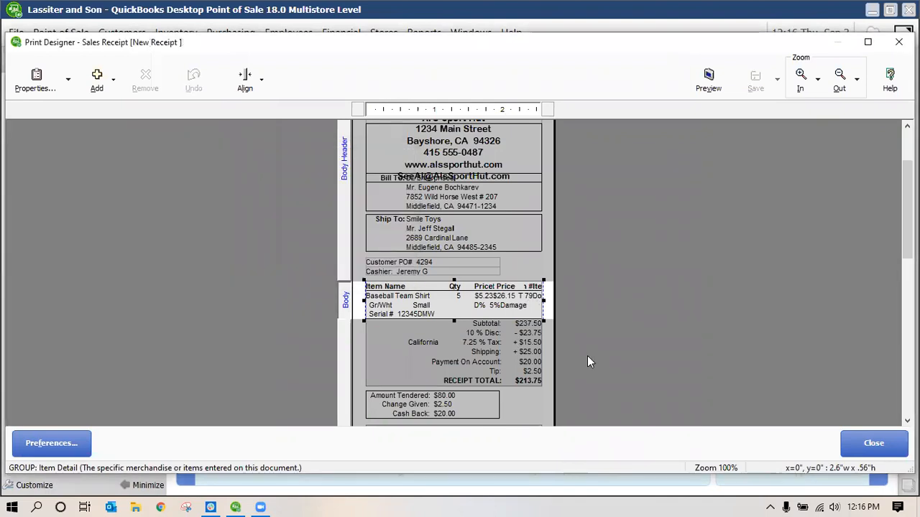
click(873, 446)
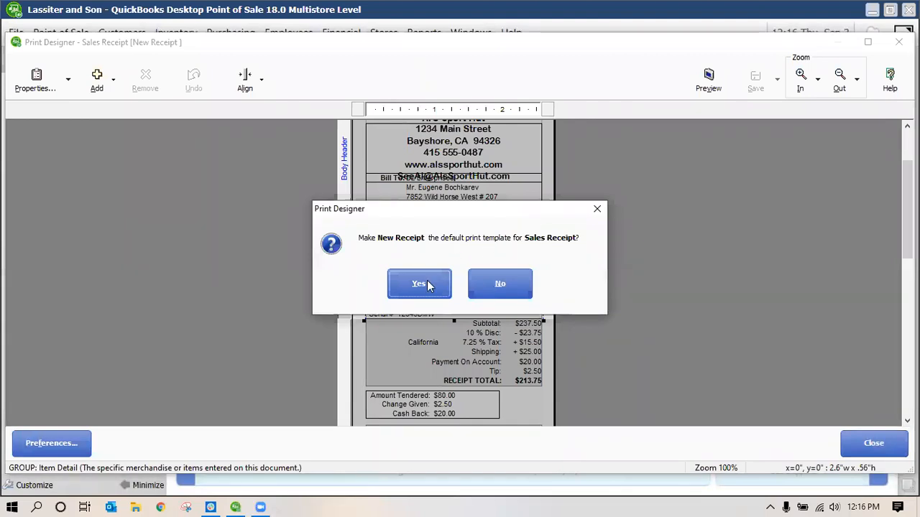
key(Return)
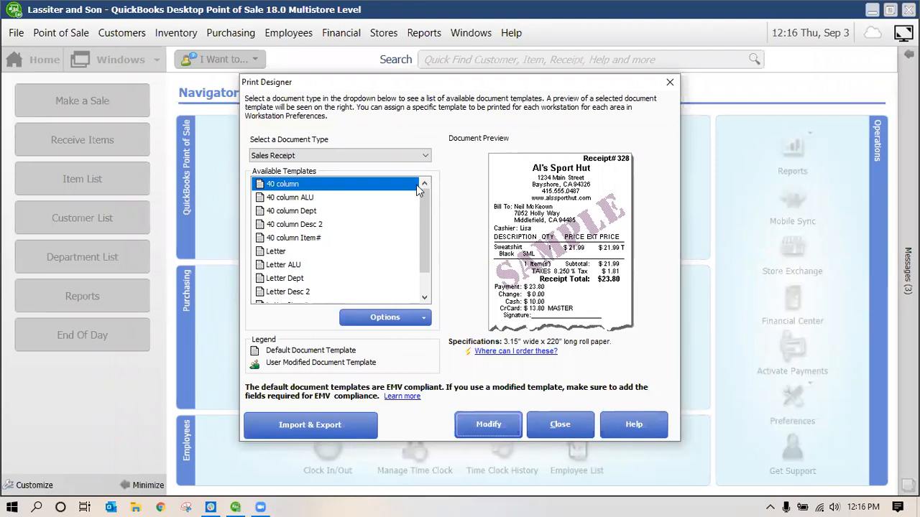
Check the Sales Receipt template list for New Receipt, then show the templates for the Inventory Tags document type
scroll(294, 299, down, 1)
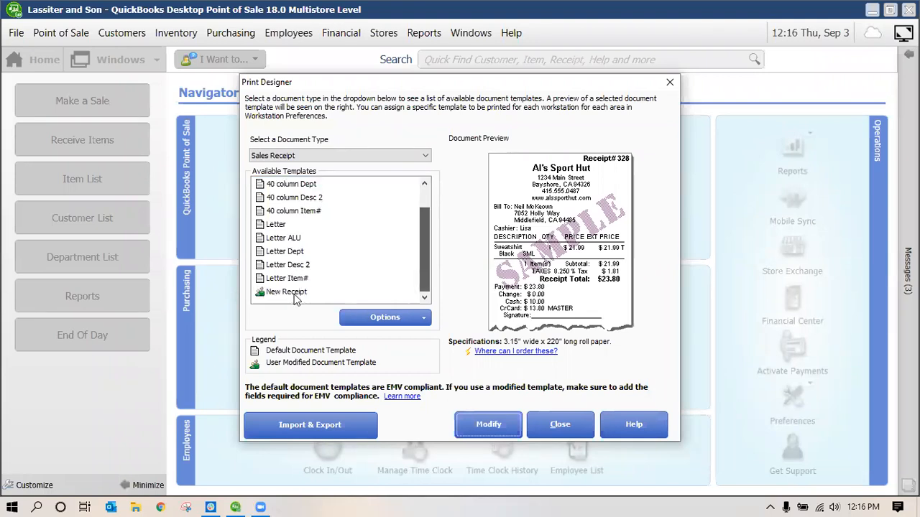
click(424, 156)
click(329, 212)
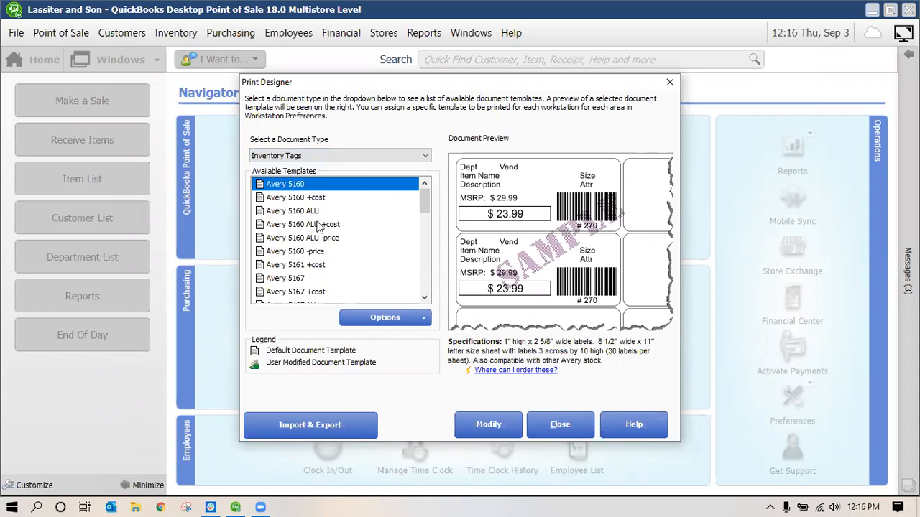
Preview several Avery and Intuit inventory tag templates, including Avery 5160 -price and Intuit Label (small) ALU, and close Print Designer
click(300, 224)
click(289, 252)
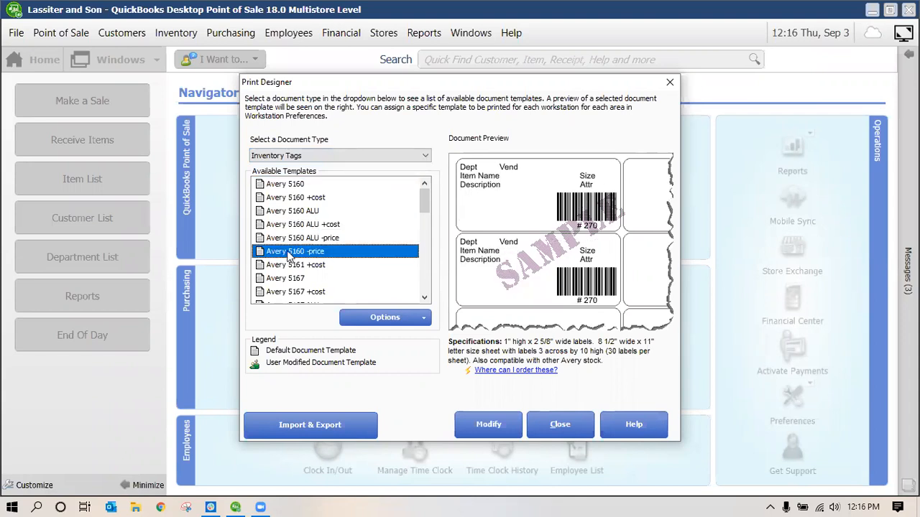
scroll(297, 273, down, 1)
click(298, 264)
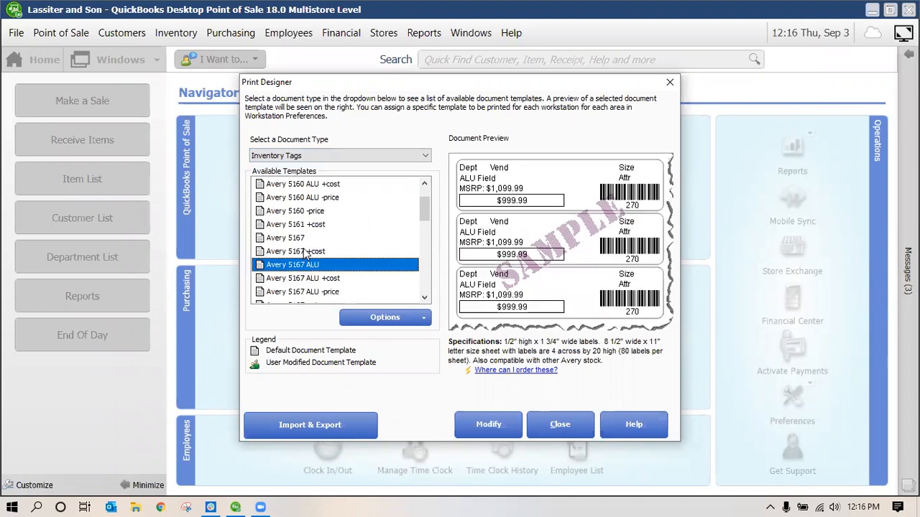
scroll(300, 235, down, 2)
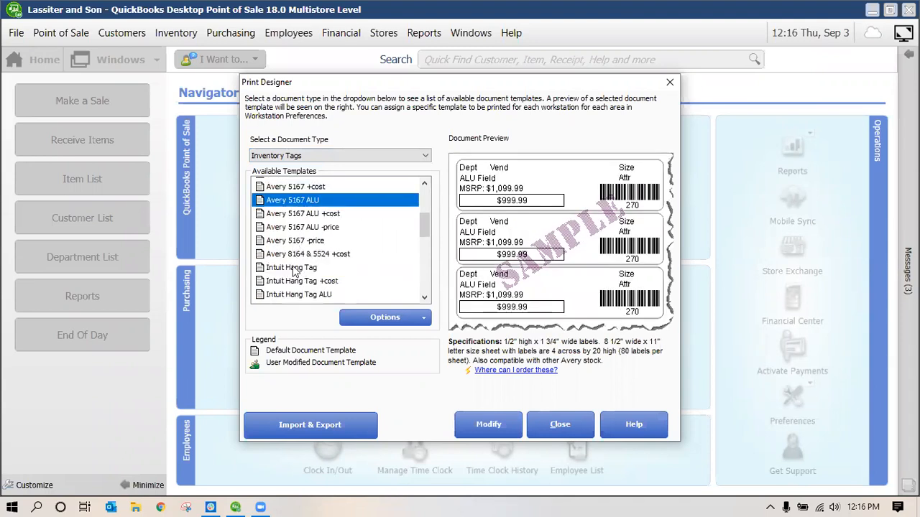
click(294, 240)
click(301, 265)
scroll(292, 260, down, 1)
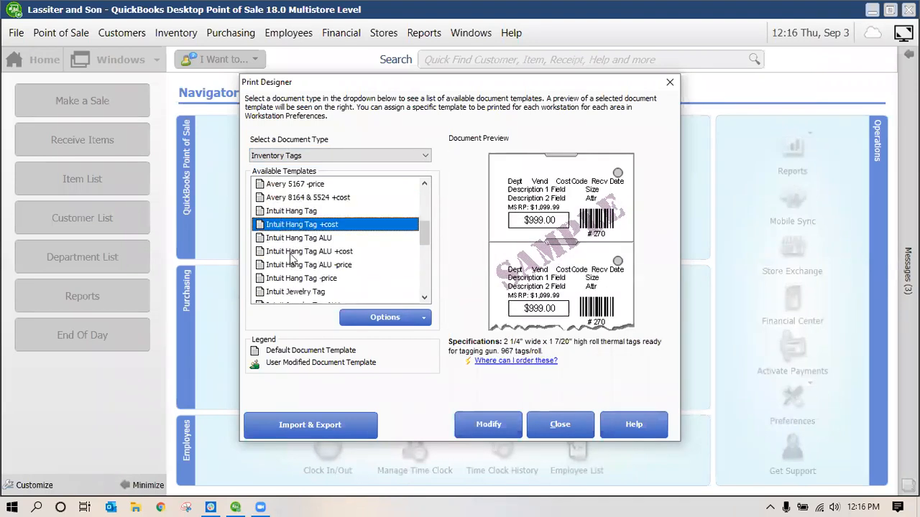
scroll(290, 256, down, 3)
click(294, 251)
click(302, 278)
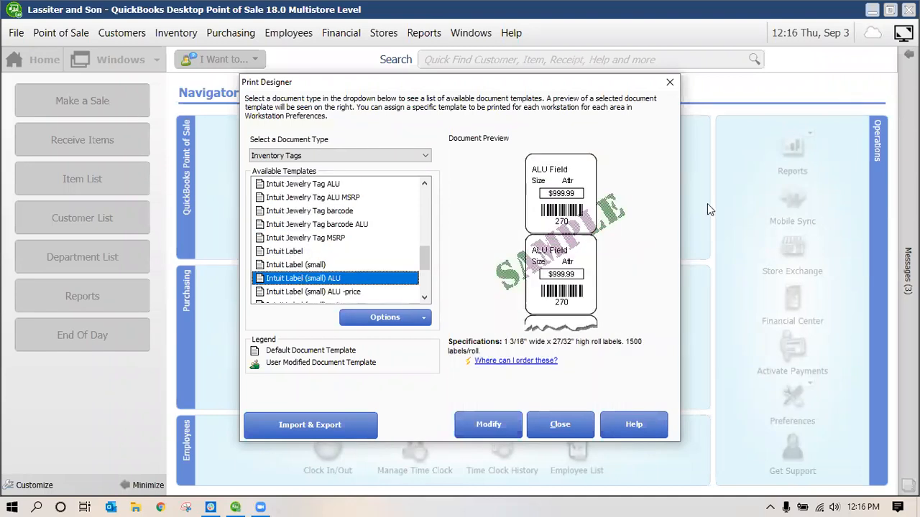
click(695, 84)
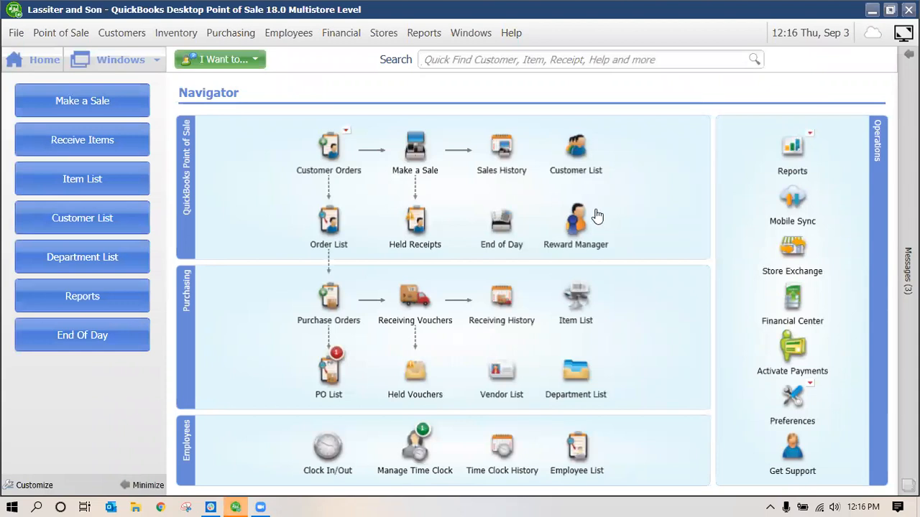
Open the Workstation Preferences and show the Documents & Printers settings
click(591, 218)
key(alt+f)
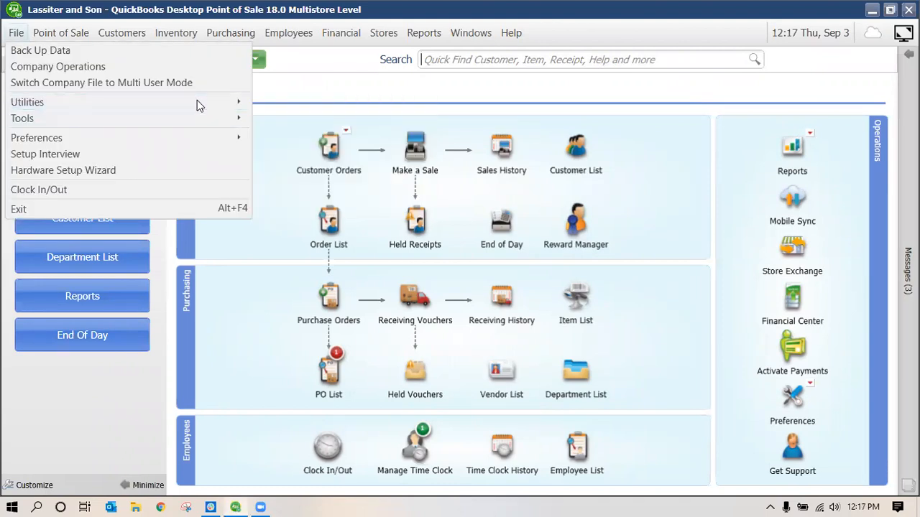
mouse_move(203, 118)
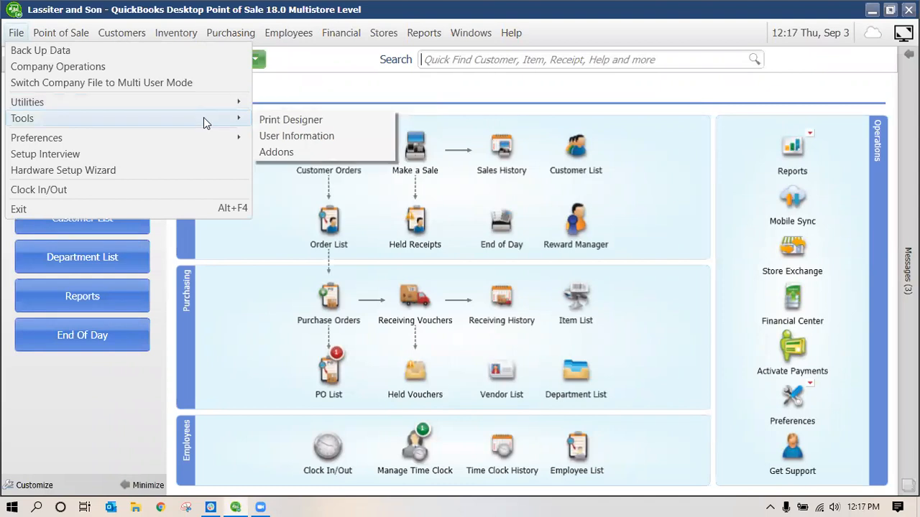
mouse_move(113, 143)
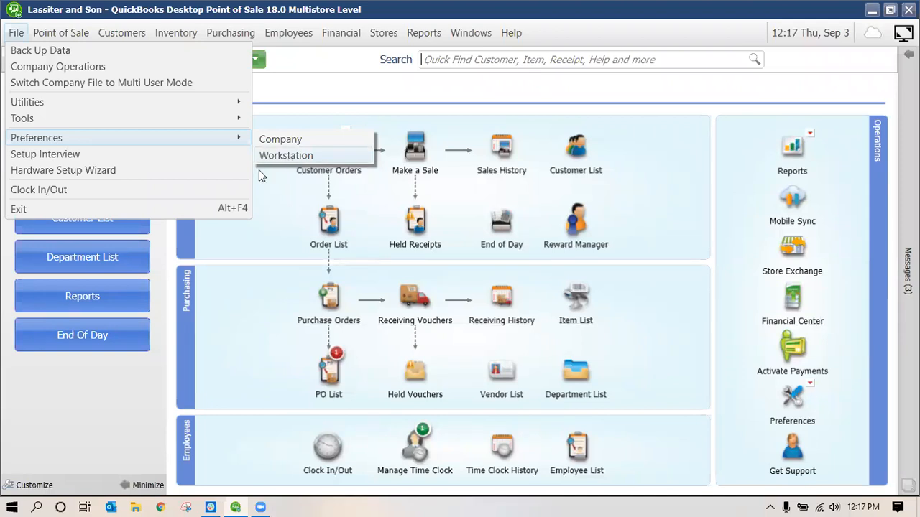
click(286, 157)
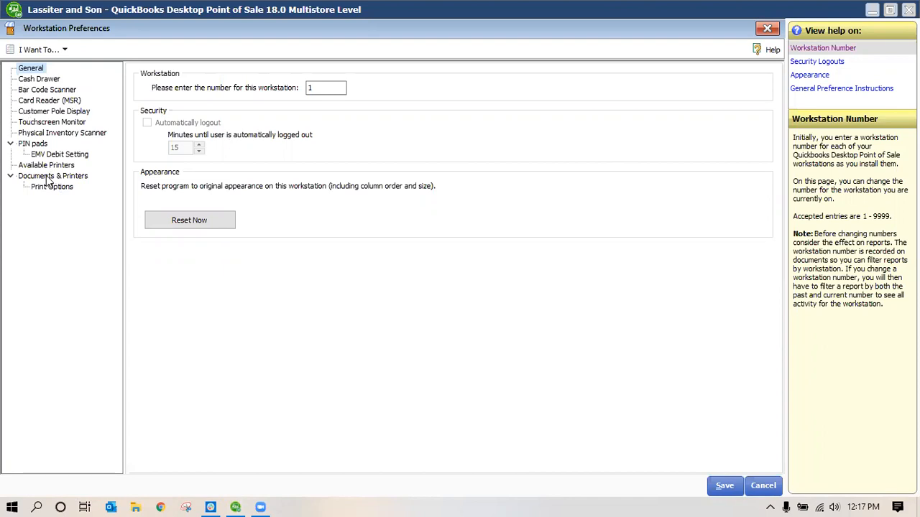
click(481, 305)
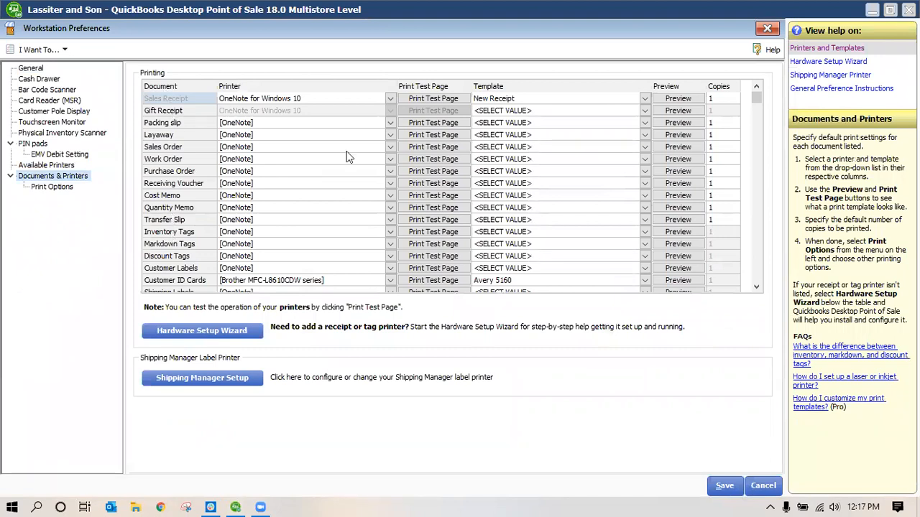
Set the Packing slip printer to OneNote for Windows 10 and the Purchase Order printer to Microsoft XPS Document Writer
click(391, 123)
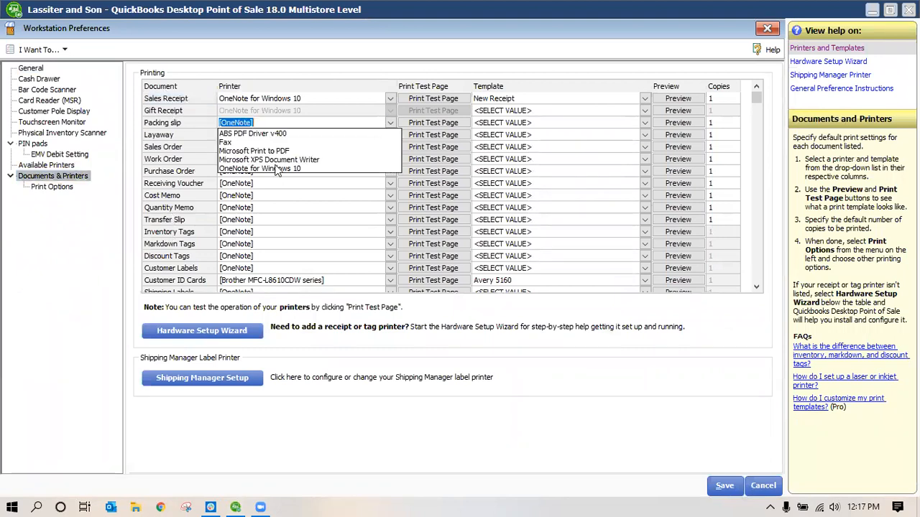
click(276, 168)
click(390, 171)
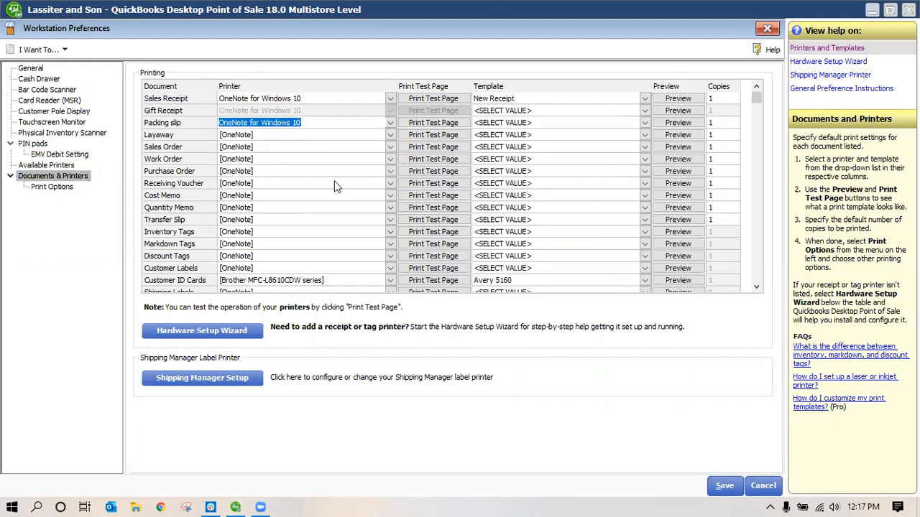
click(296, 207)
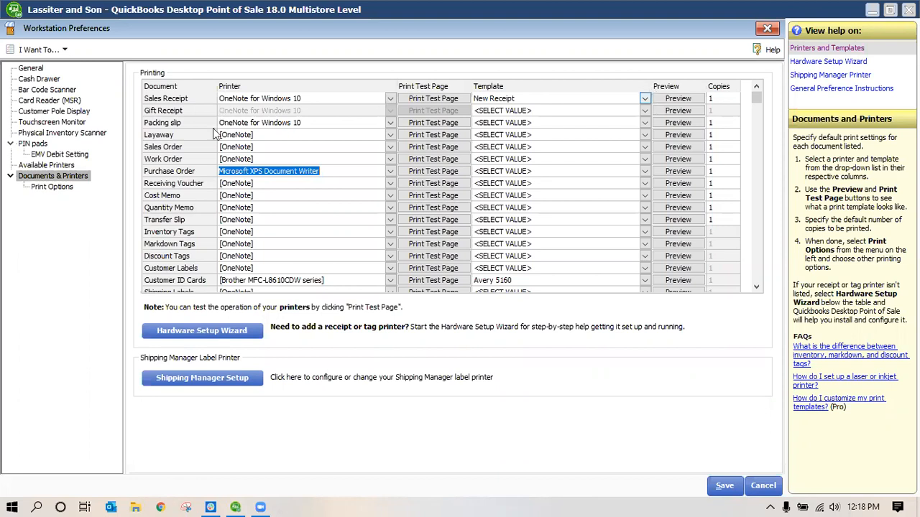
Review the Sales Receipt template choices, preview New Receipt, and leave the Workstation Preferences without saving
click(648, 99)
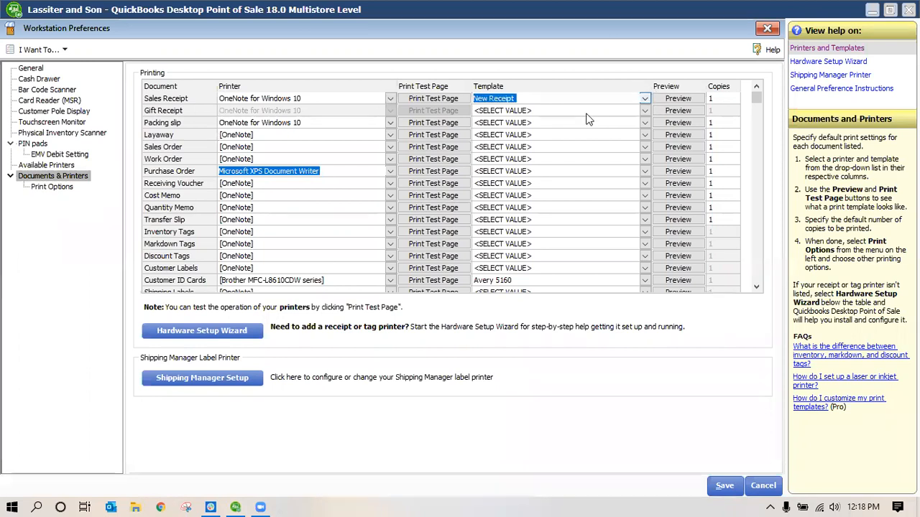
click(562, 114)
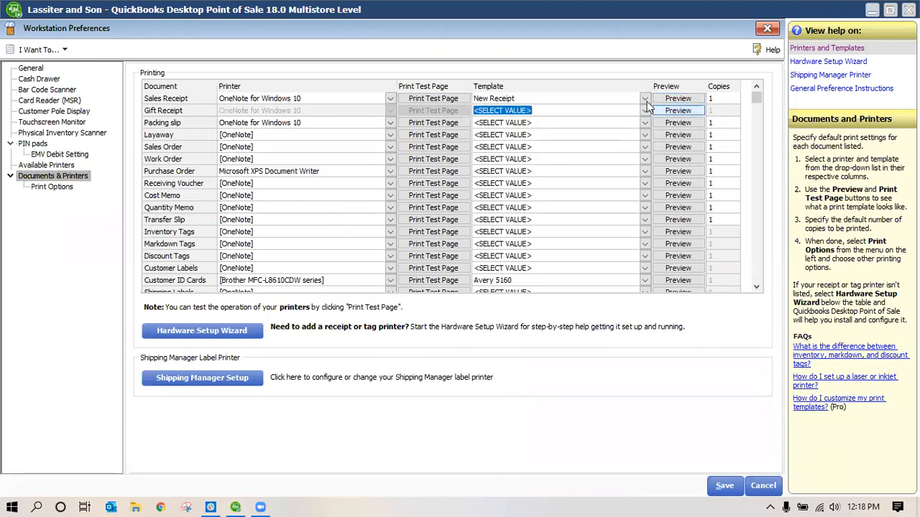
click(645, 99)
click(650, 154)
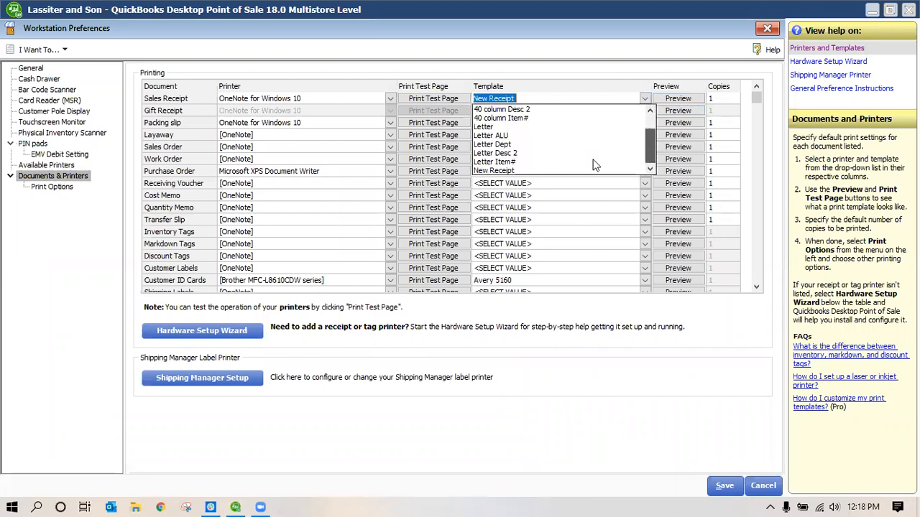
click(496, 98)
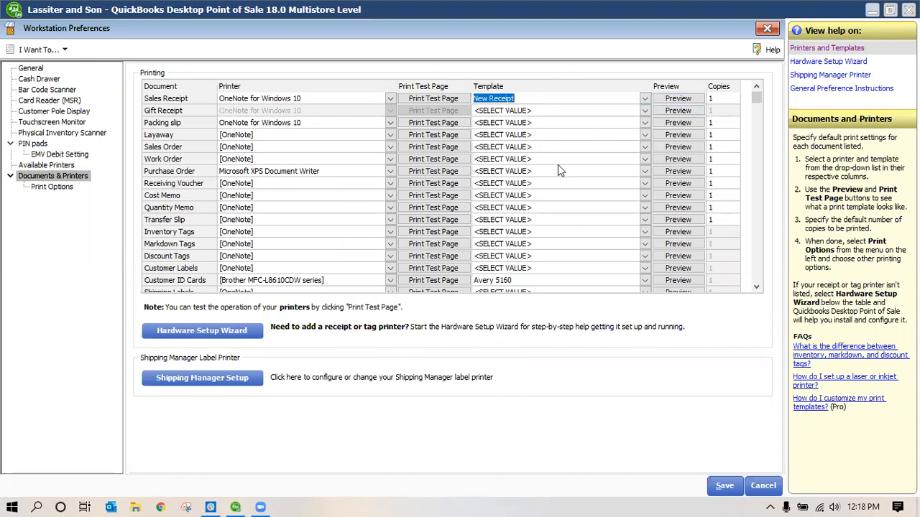
click(694, 102)
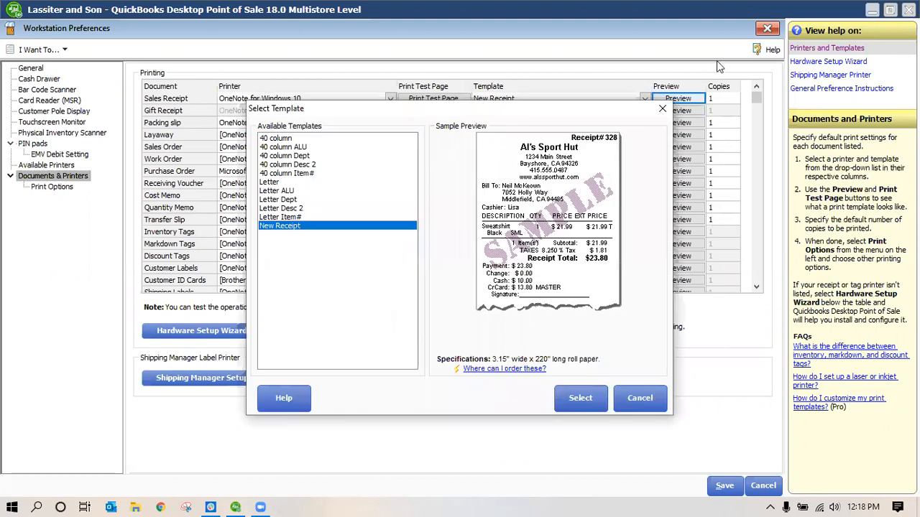
click(661, 108)
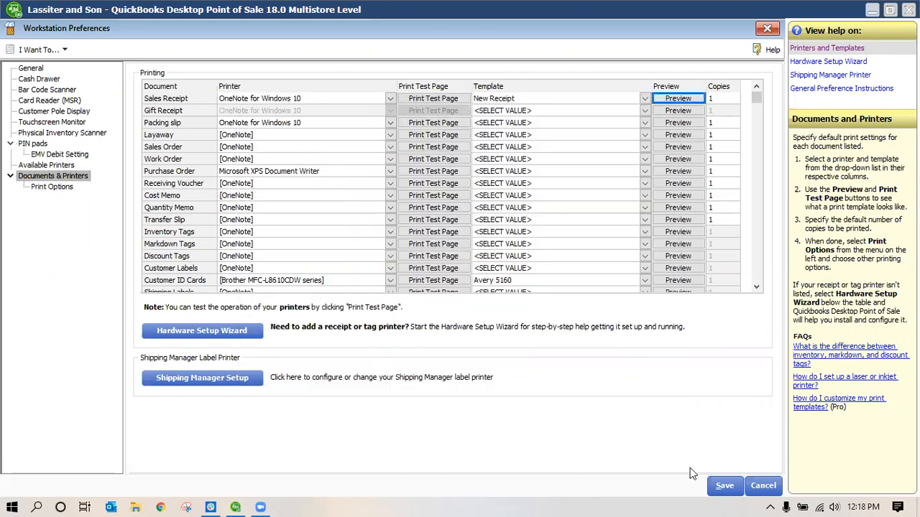
click(765, 490)
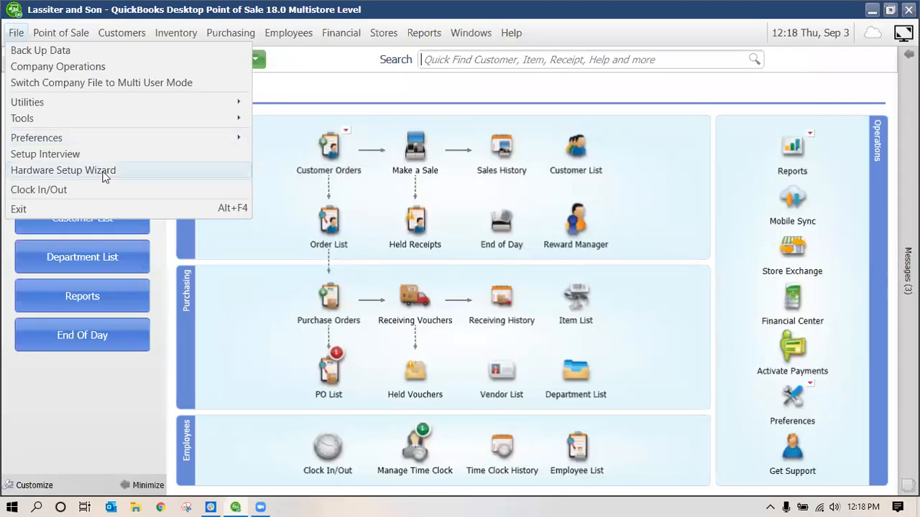
In the Hardware Setup Wizard, select Logic Controls LD 9000/9900 (USB) as the customer pole display, continue to its setup instructions, and leave the wizard
click(170, 173)
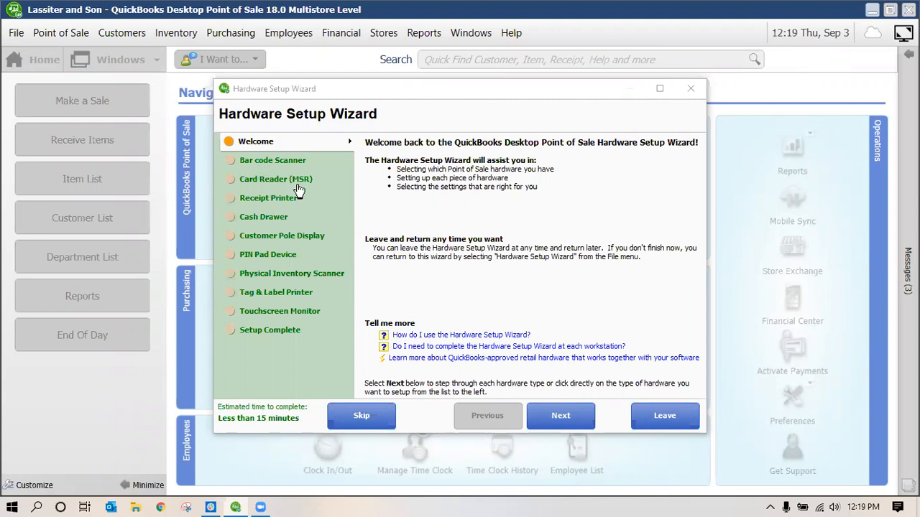
click(306, 237)
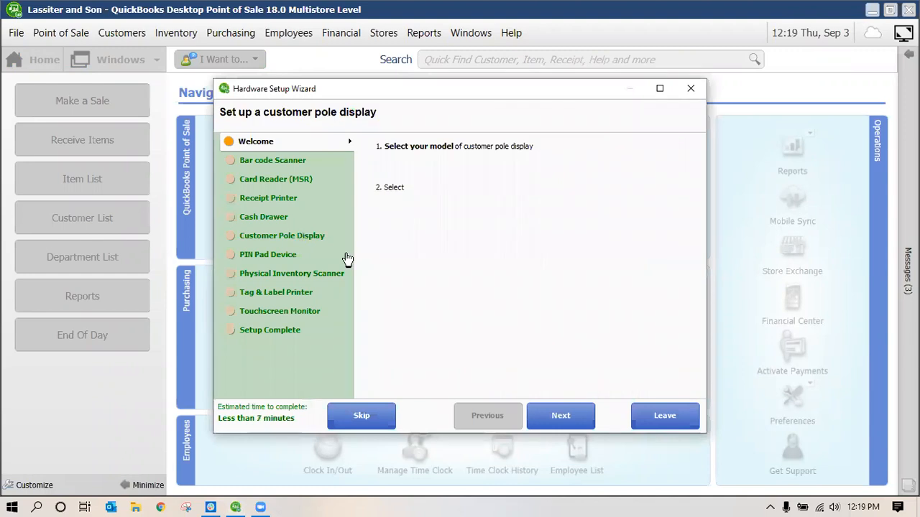
click(495, 166)
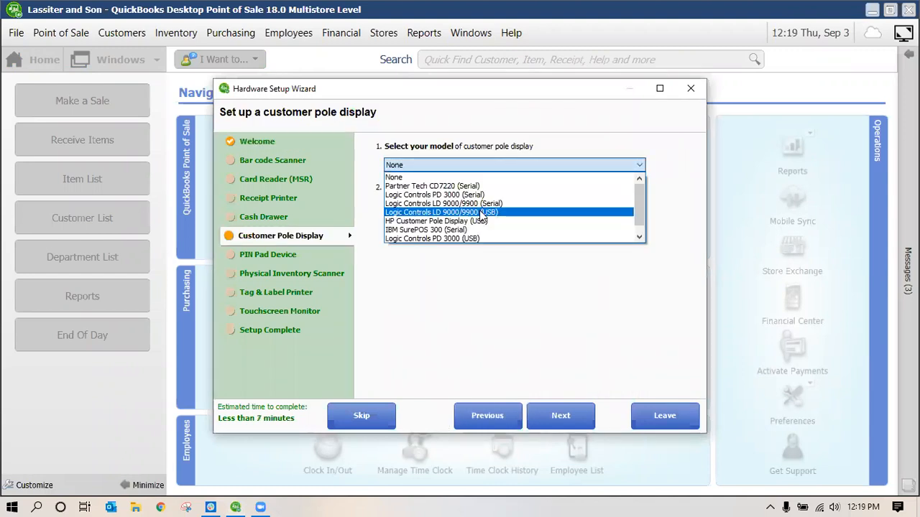
click(482, 213)
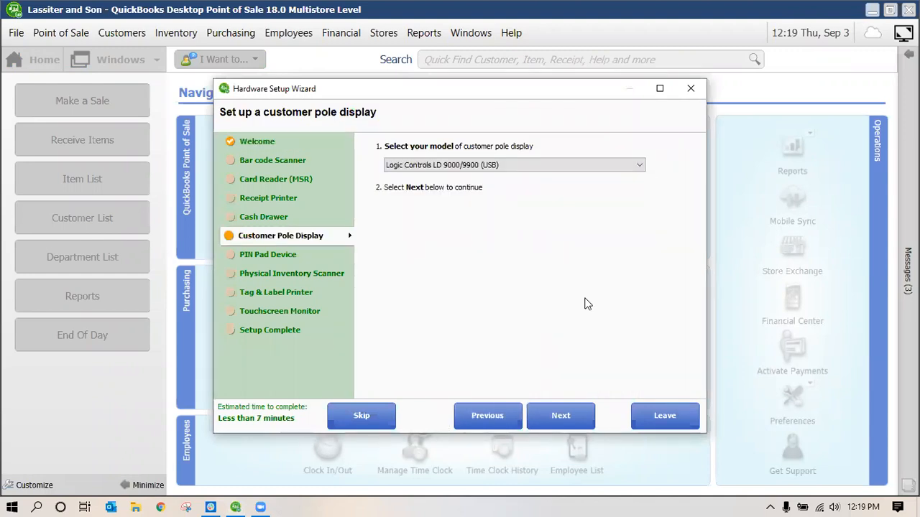
key(Return)
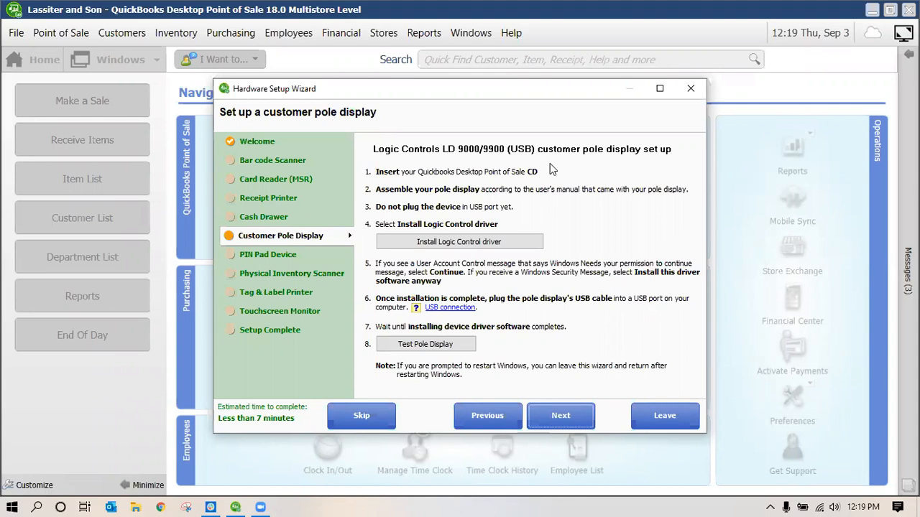
click(699, 95)
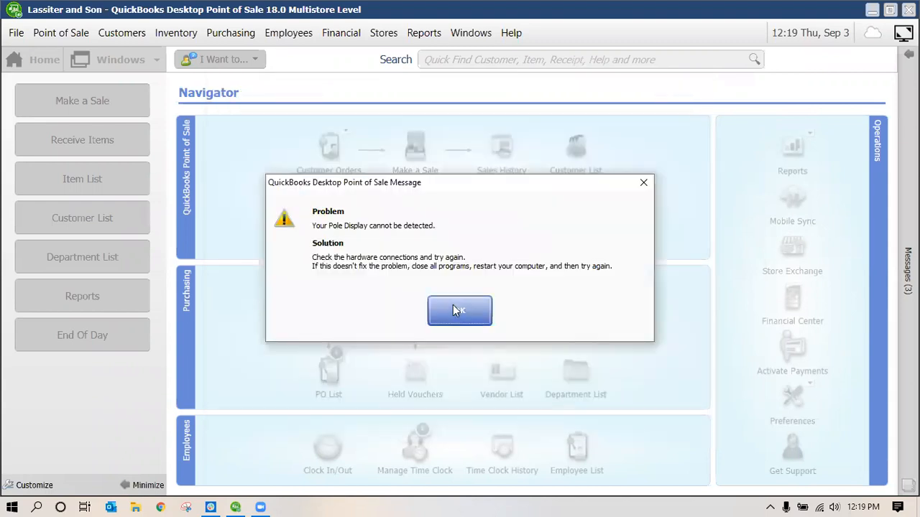
key(Return)
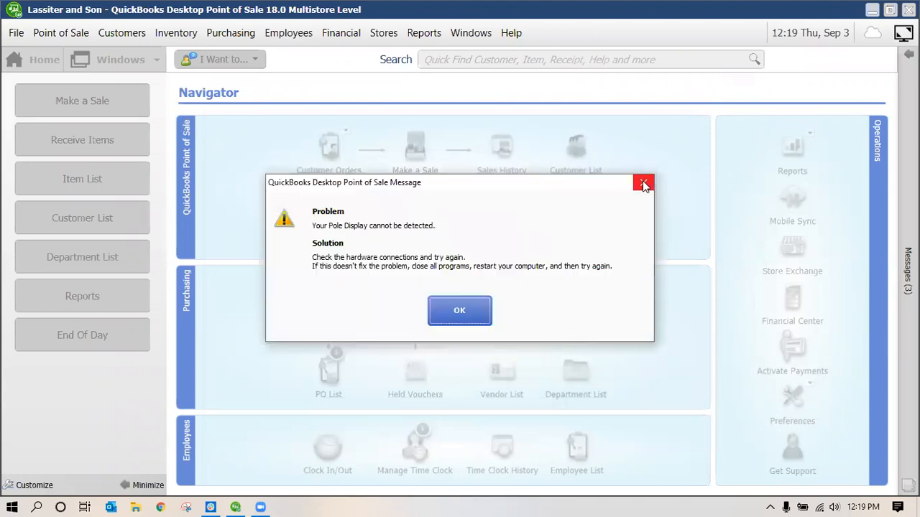
click(643, 183)
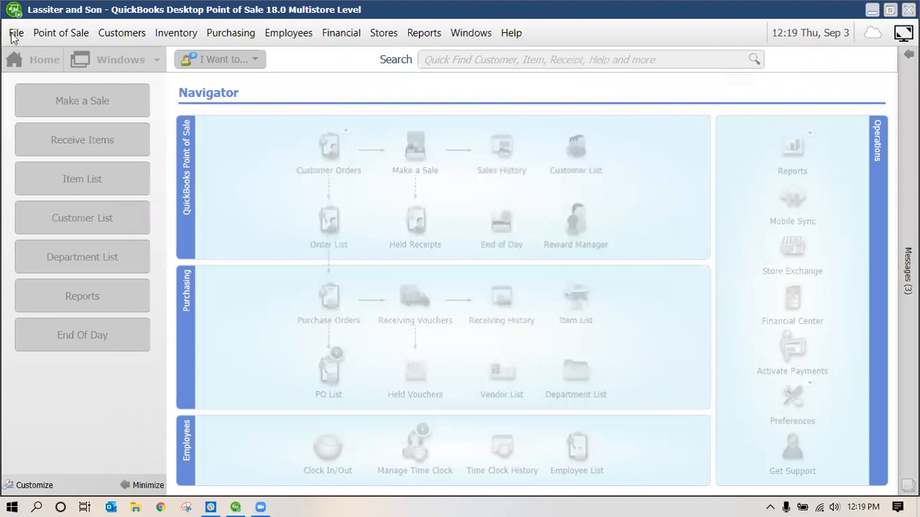
Look over the available File commands and the Help resources without choosing any
click(19, 37)
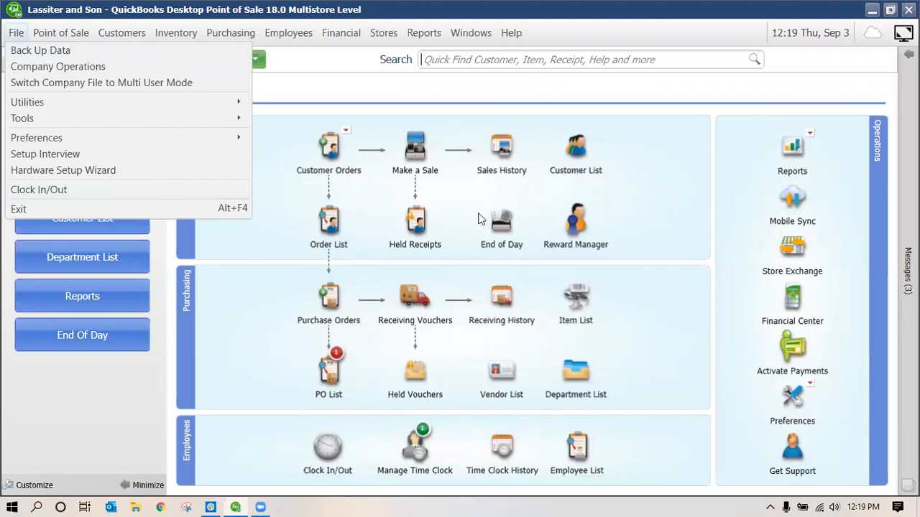
click(653, 7)
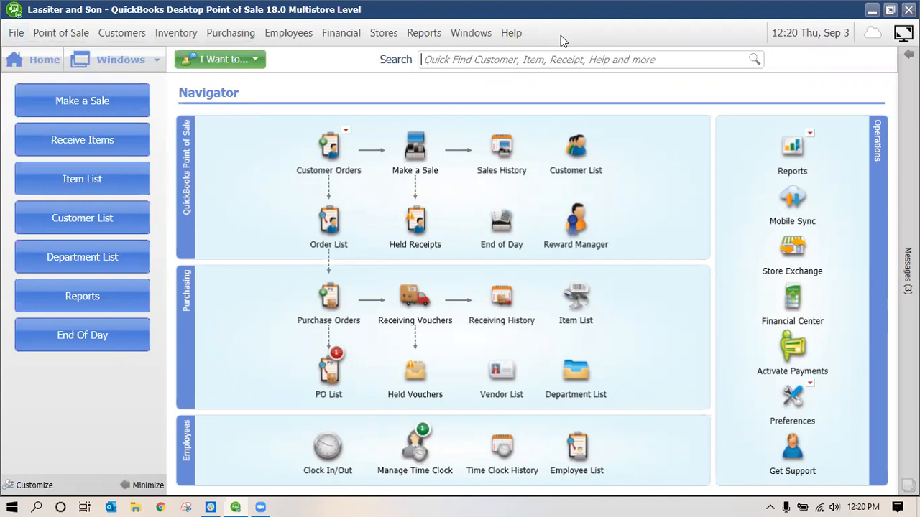
click(510, 33)
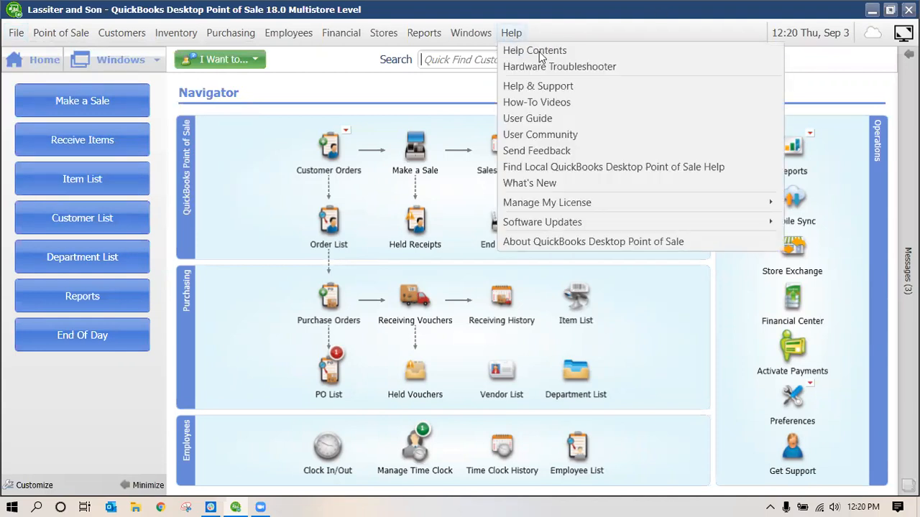
click(574, 37)
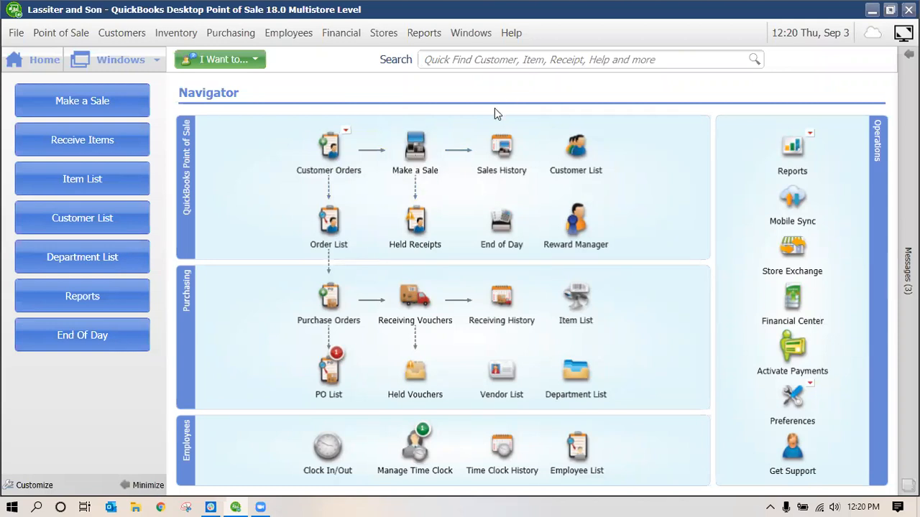
Open a new sales receipt and dismiss the PIN pad notices
click(413, 149)
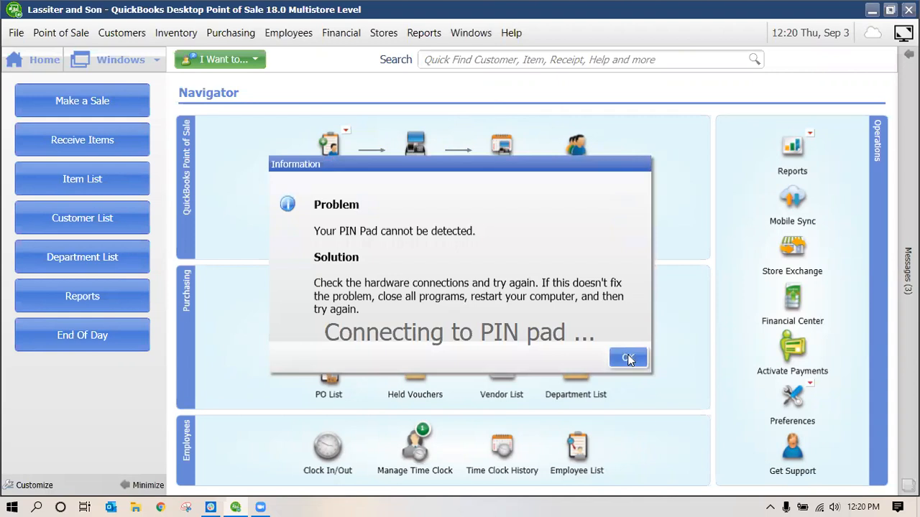
click(628, 358)
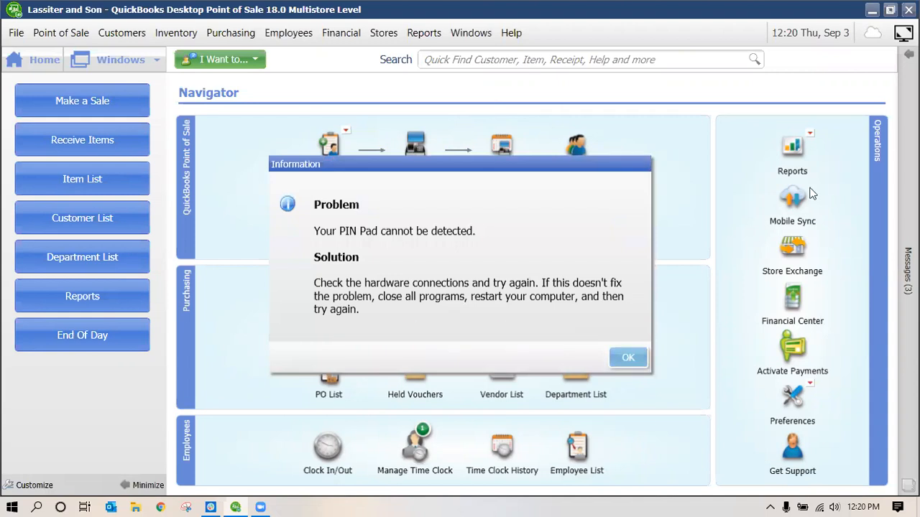
key(Return)
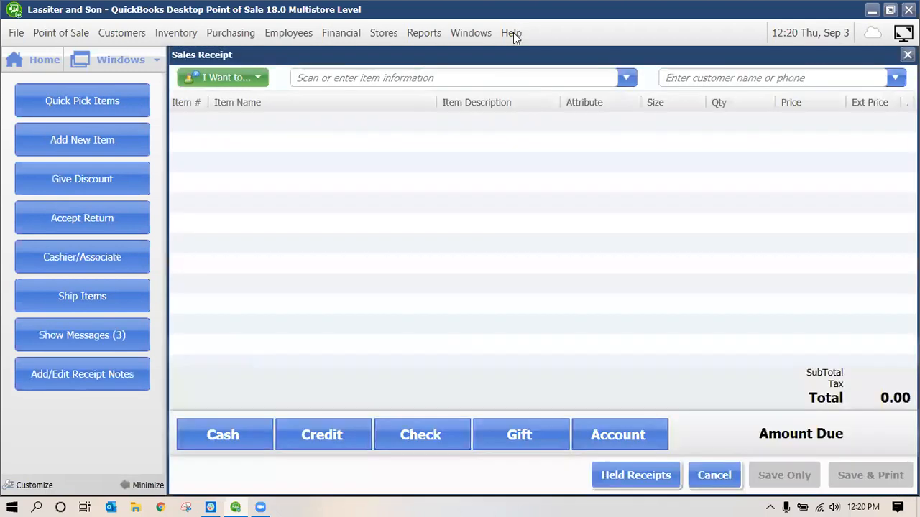
From the sales receipt, open Help Contents, read the Cancel/Hold a Receipt topic, look over the Sales & Returns topics, and close the help
click(513, 35)
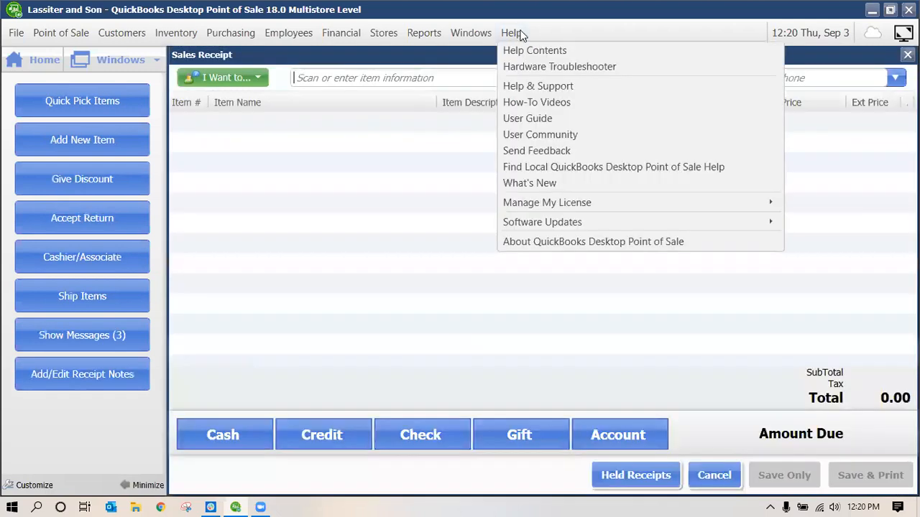
click(557, 52)
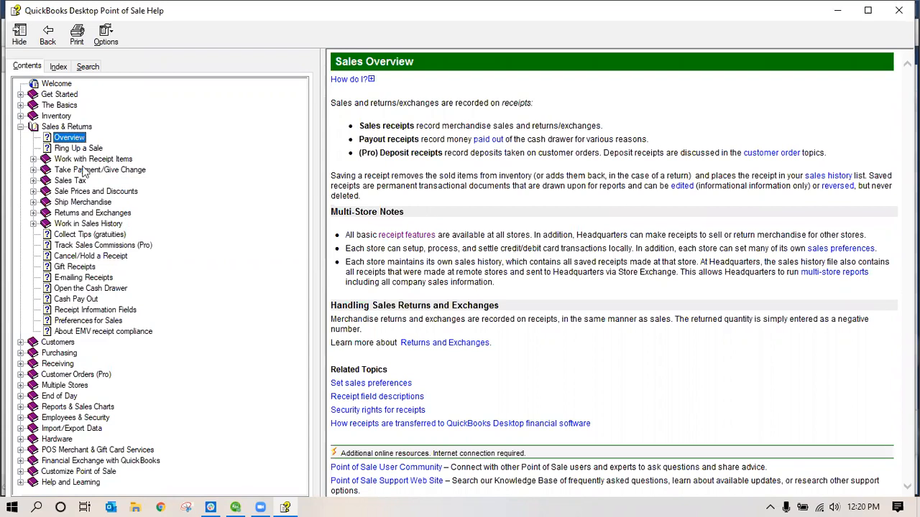
click(79, 257)
click(83, 220)
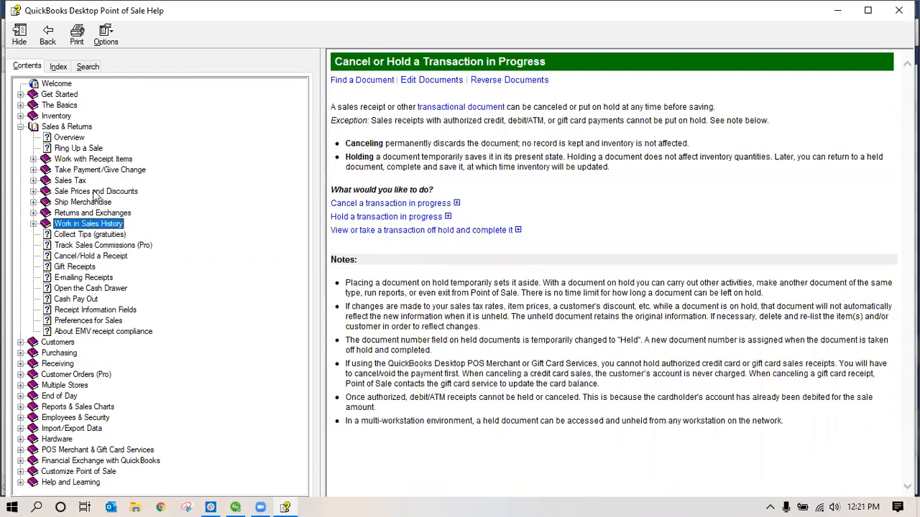
click(93, 192)
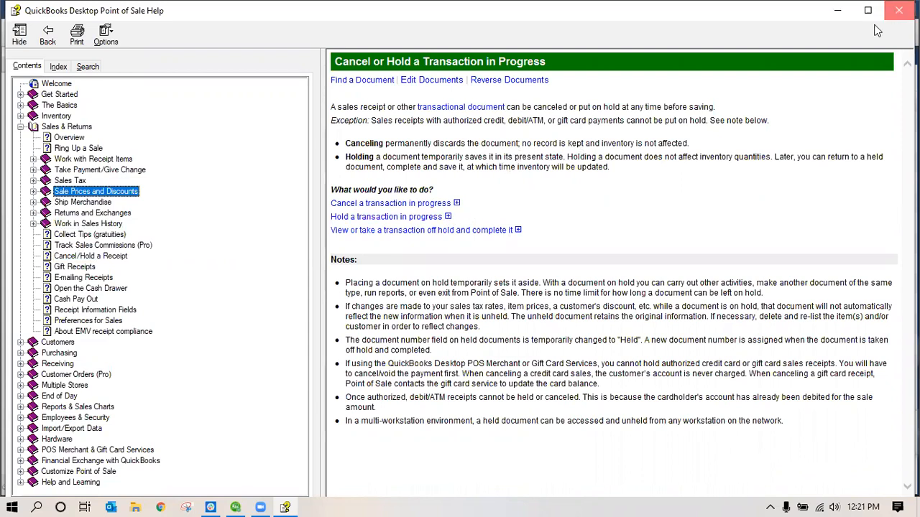
click(898, 10)
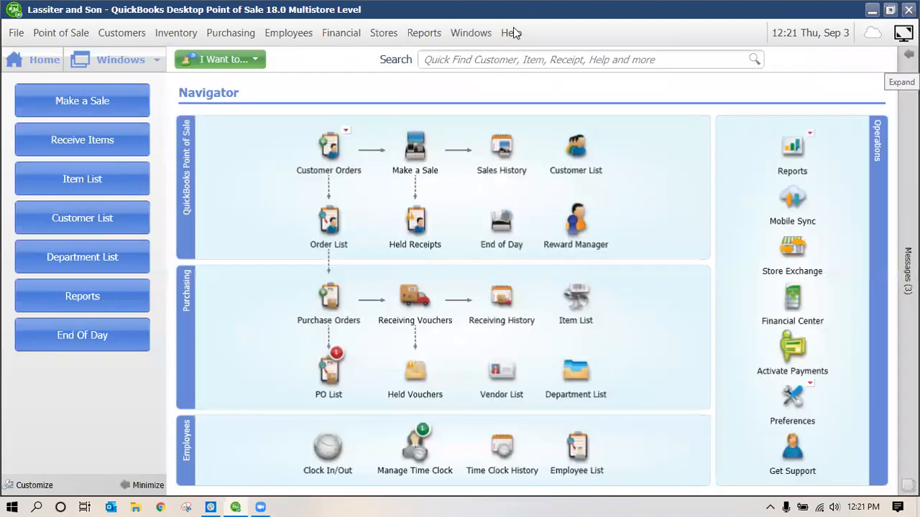
Look over the Manage My License and Software Updates options, view the About QuickBooks Desktop Point of Sale information, and close it
click(511, 33)
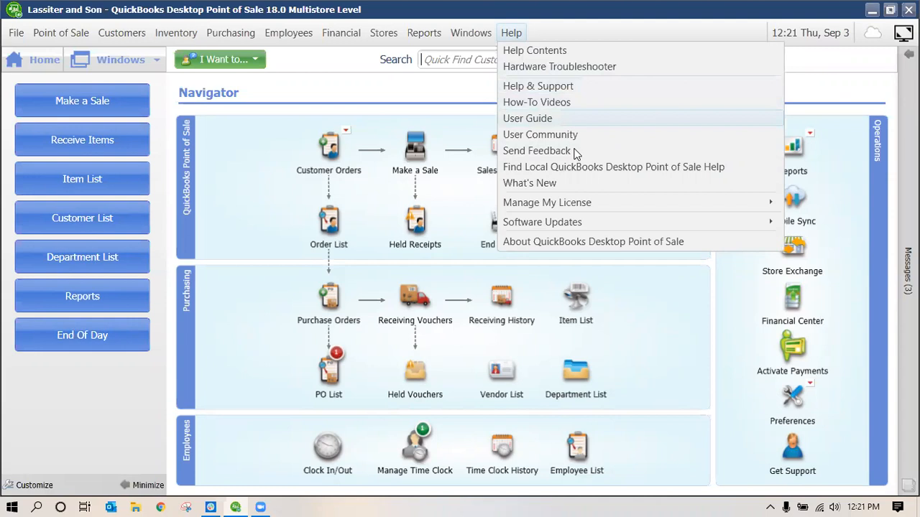
mouse_move(579, 205)
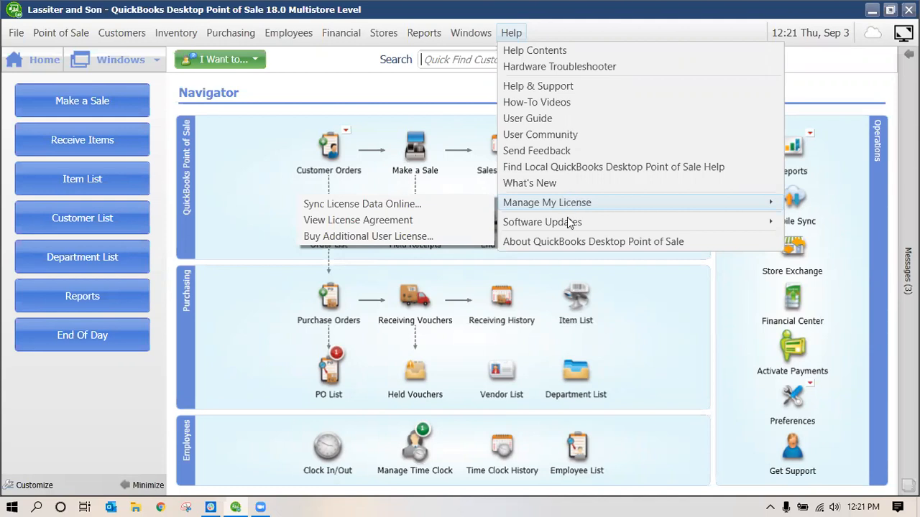
mouse_move(567, 225)
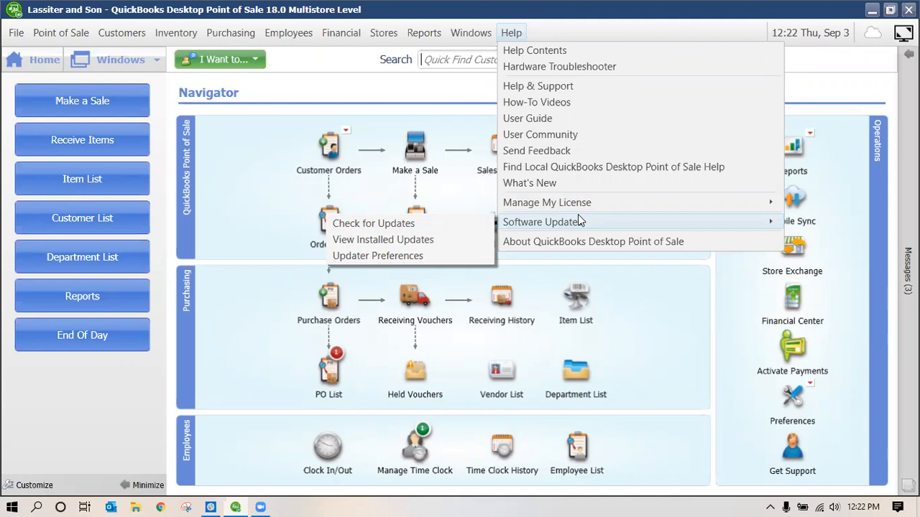
click(537, 243)
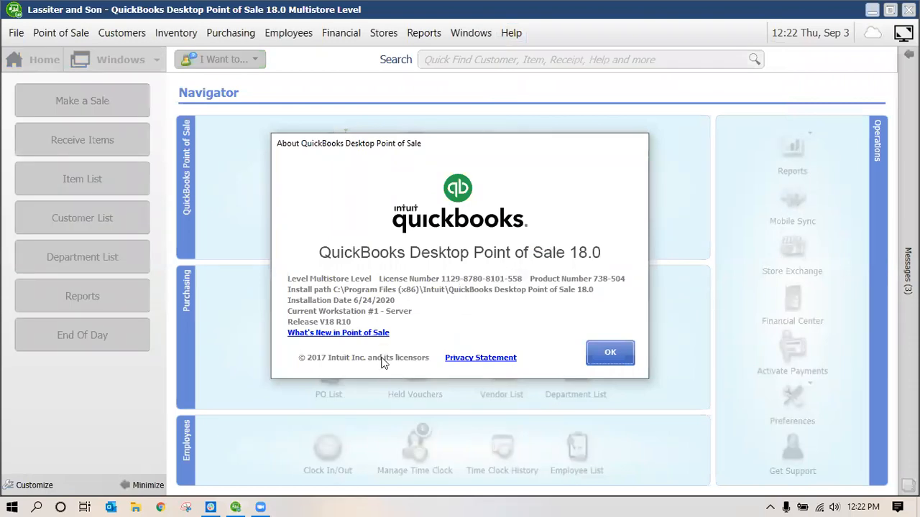
click(607, 355)
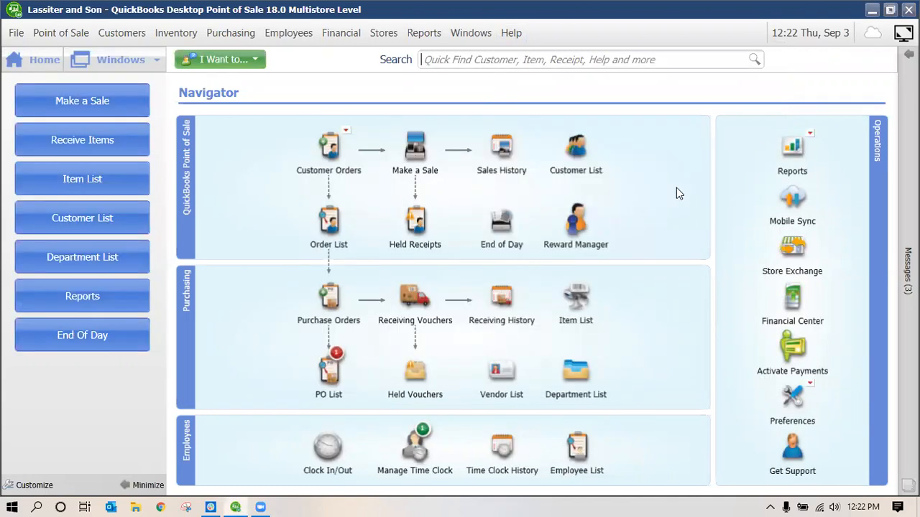